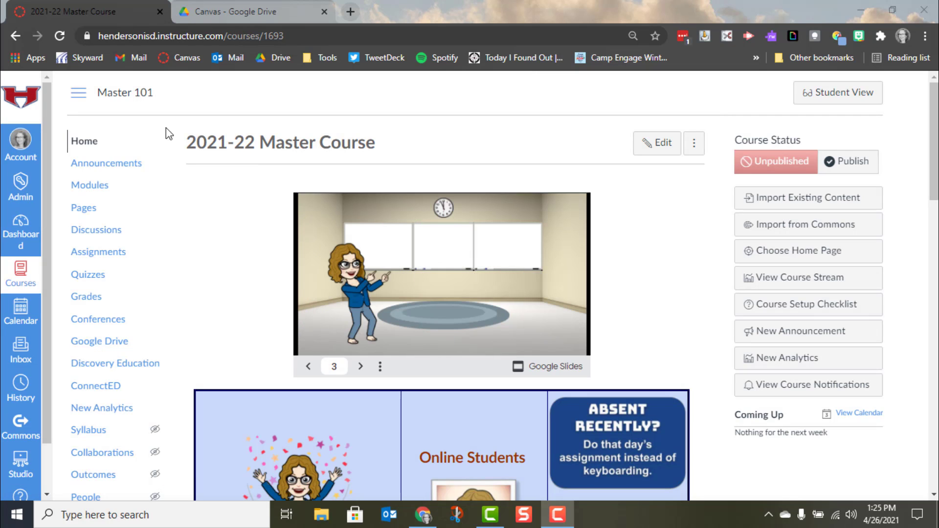
- Add an assignment group named Major Grades worth 40% of the total grade to the course's assignments
click(97, 261)
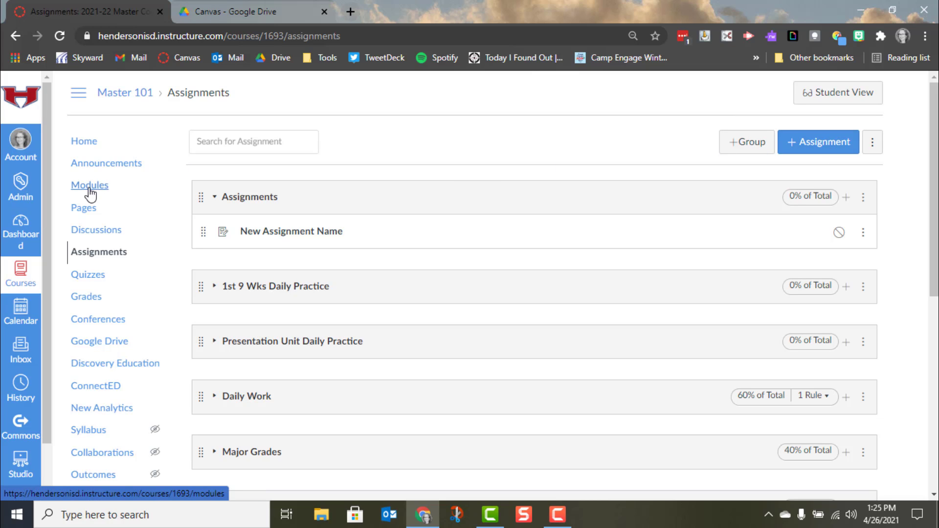
click(744, 153)
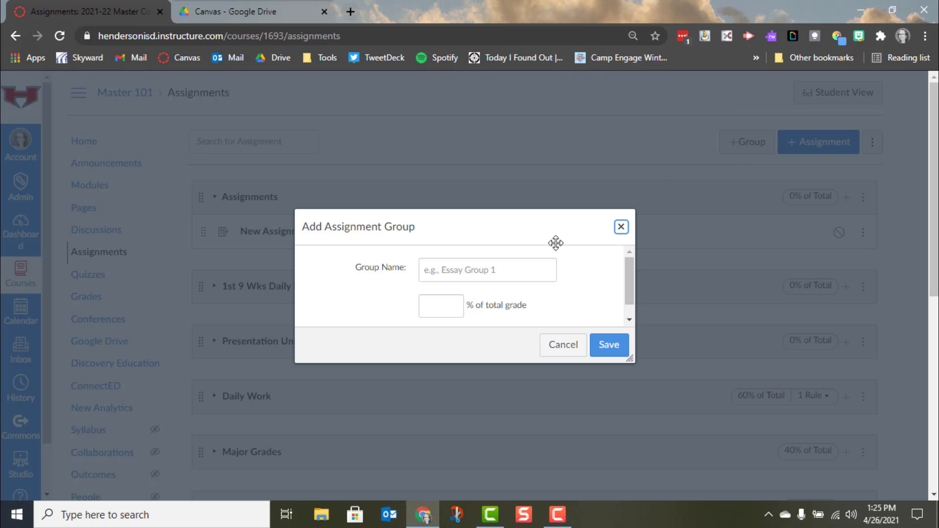
click(514, 269)
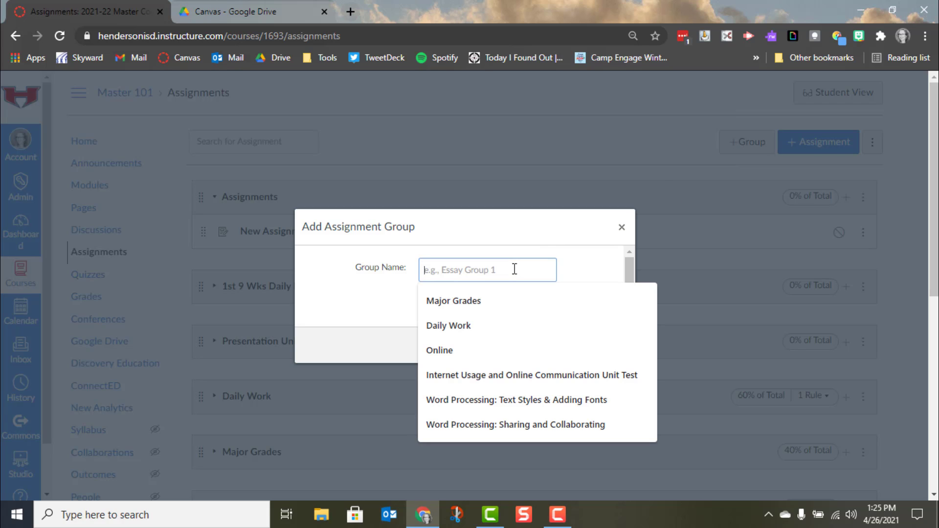
click(499, 300)
click(446, 307)
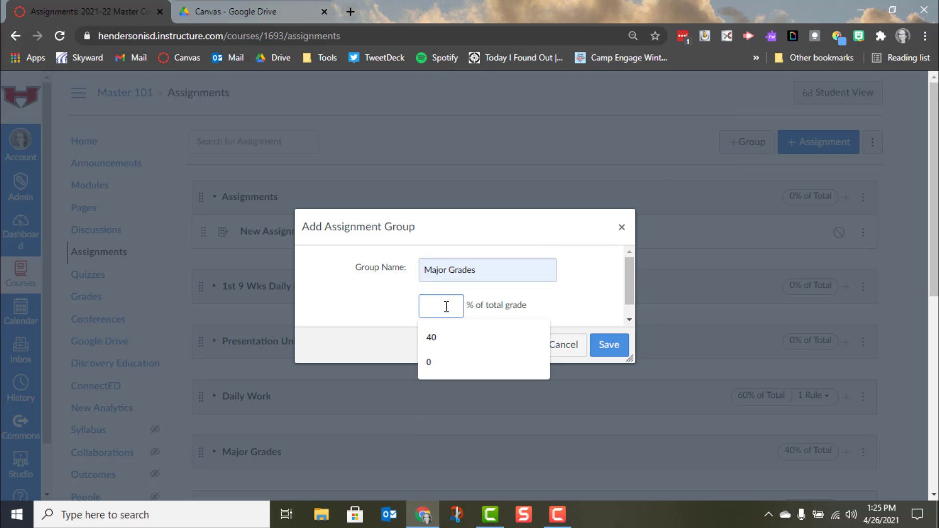
text(40)
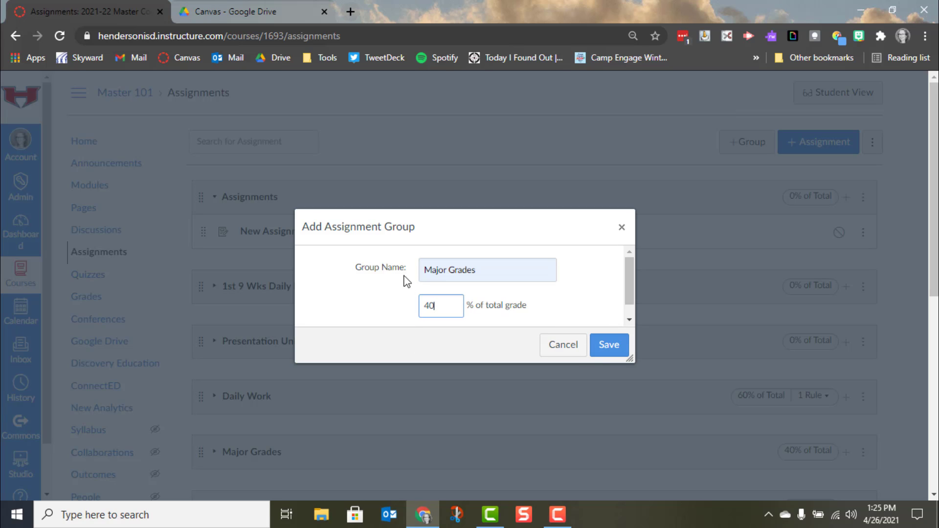
click(611, 351)
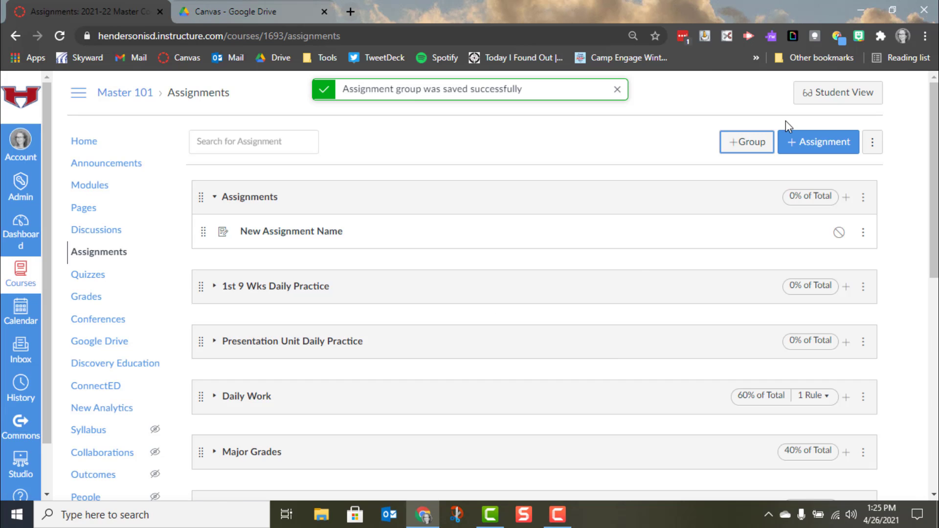
- Add another assignment group named Daily Work worth 60% of the total grade
click(736, 151)
click(465, 266)
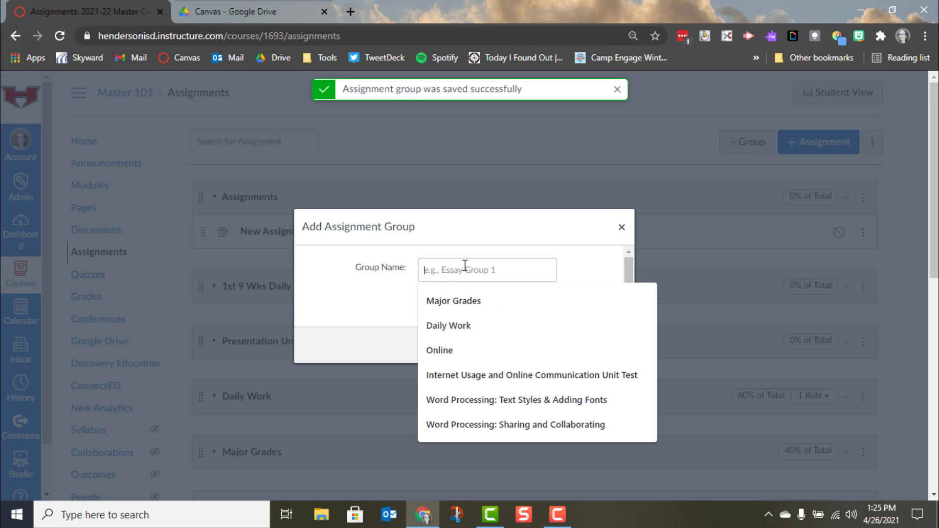
text(Daily Work)
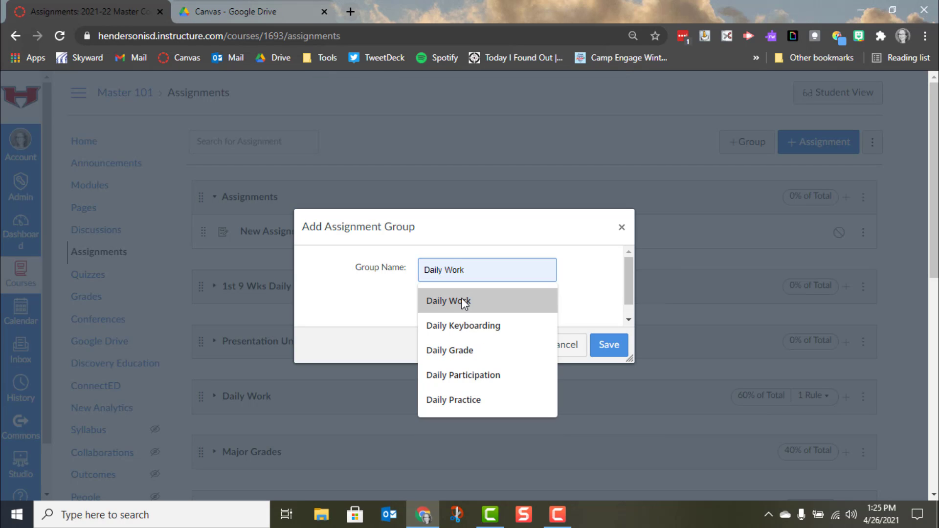
click(462, 299)
click(445, 309)
text(60)
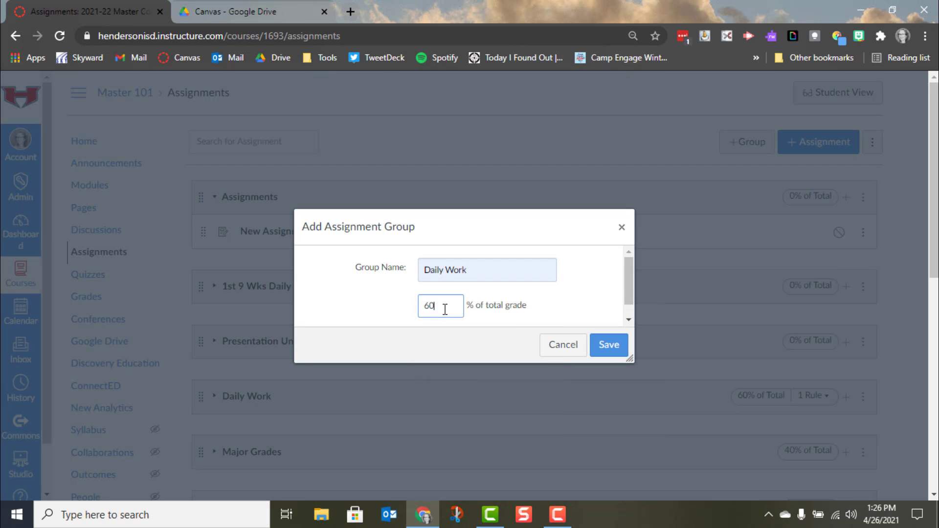
click(605, 345)
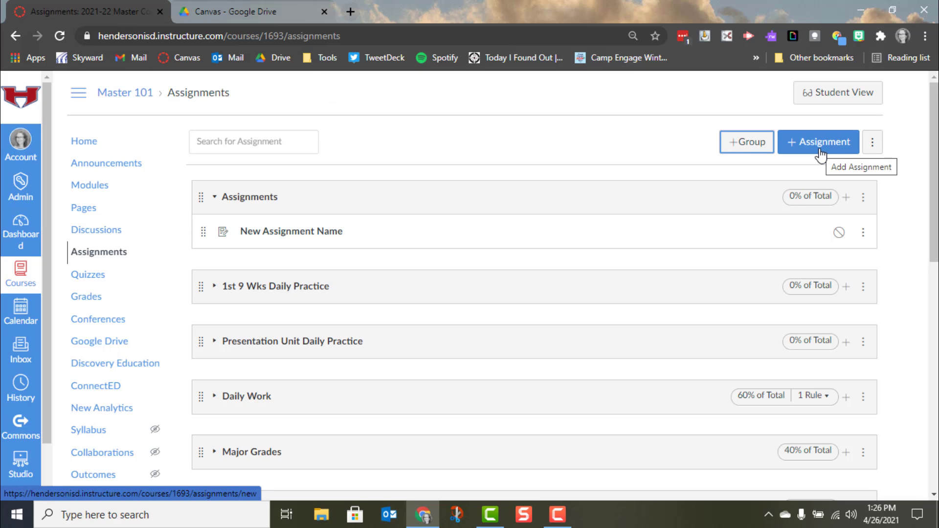
- In the course modules, start adding an assignment to the "Type name of module here" module and look through the existing assignments
click(94, 191)
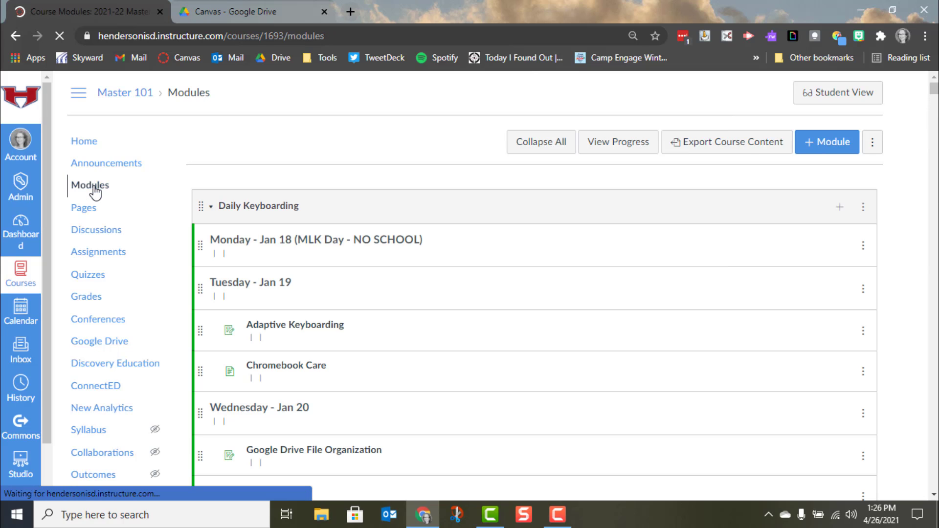
scroll(717, 147, down, 3)
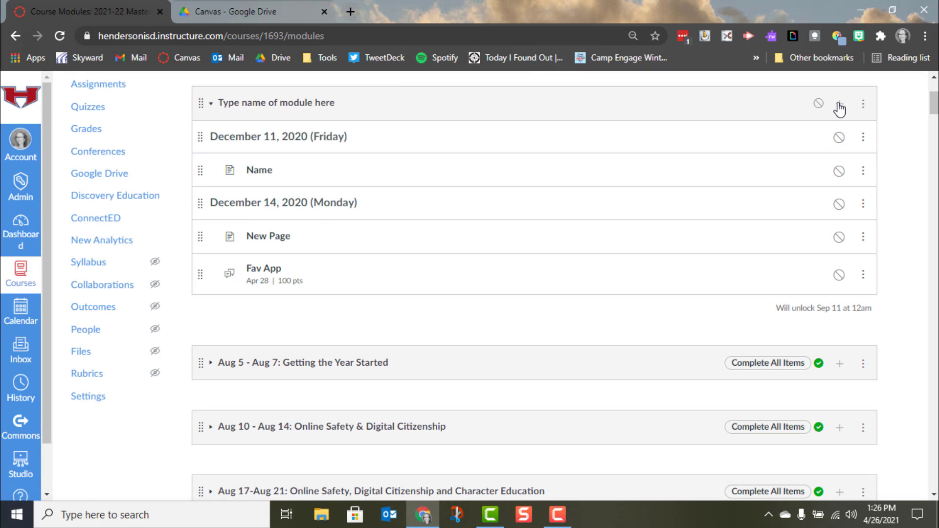
click(840, 106)
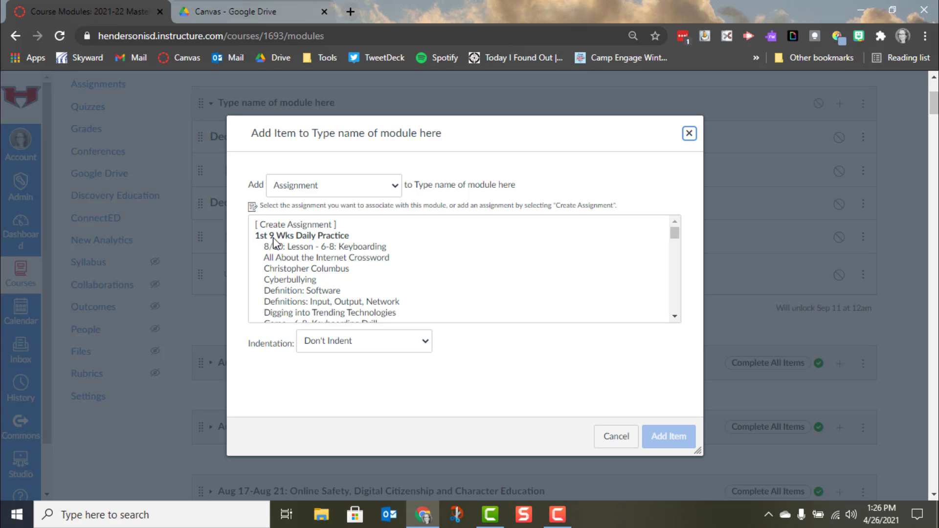
scroll(300, 283, down, 5)
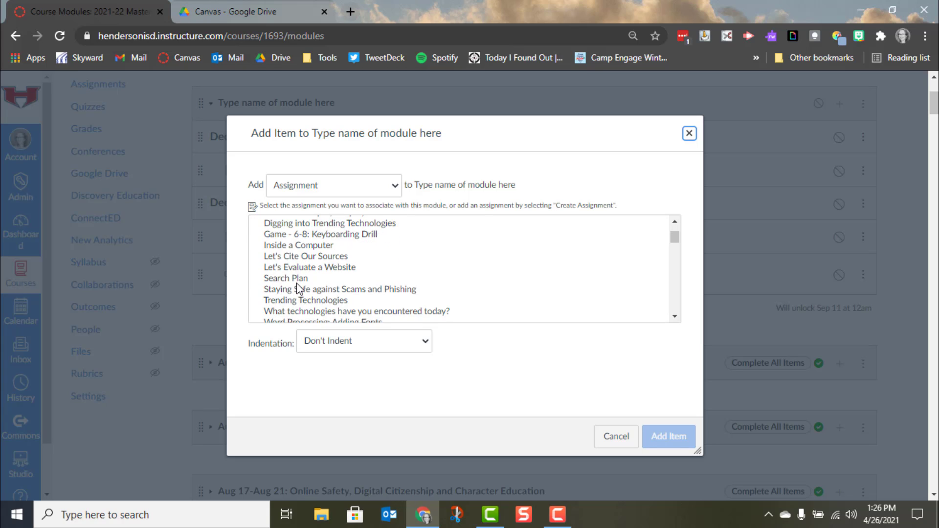
scroll(298, 289, down, 5)
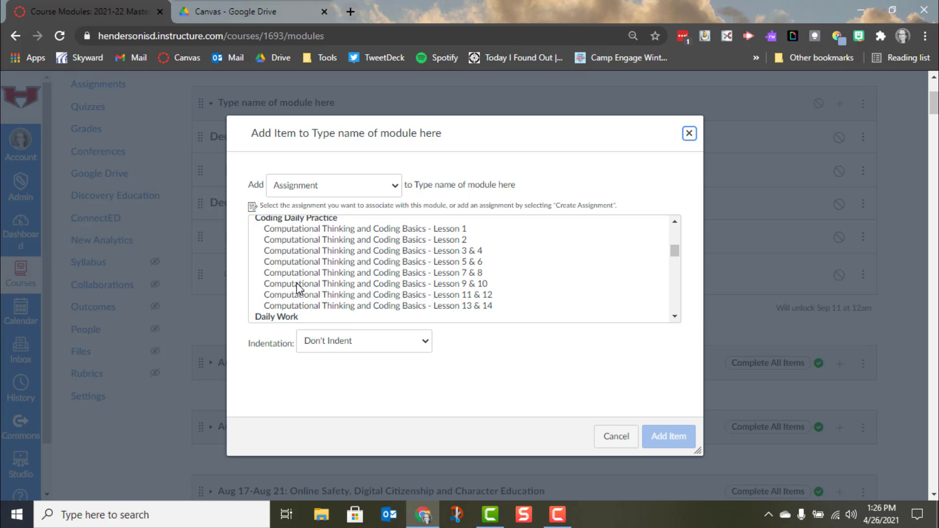
scroll(299, 288, down, 4)
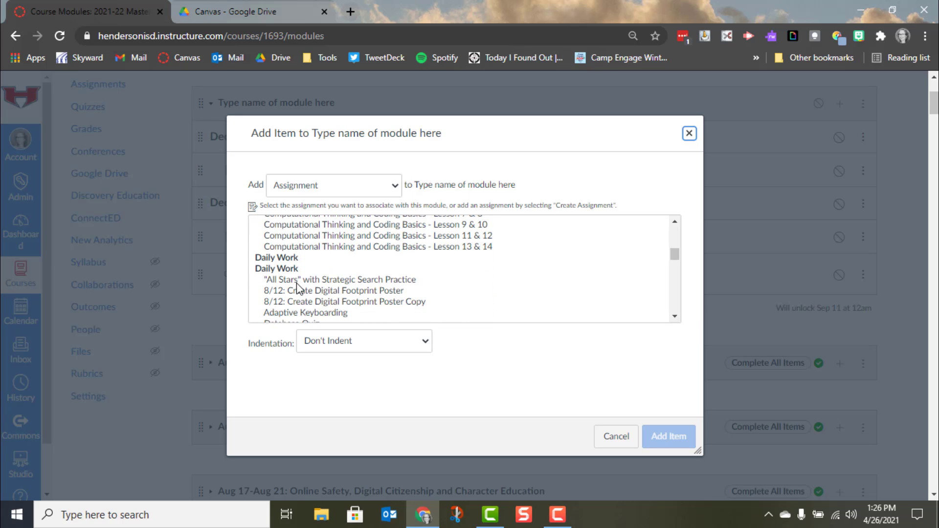
scroll(299, 289, down, 8)
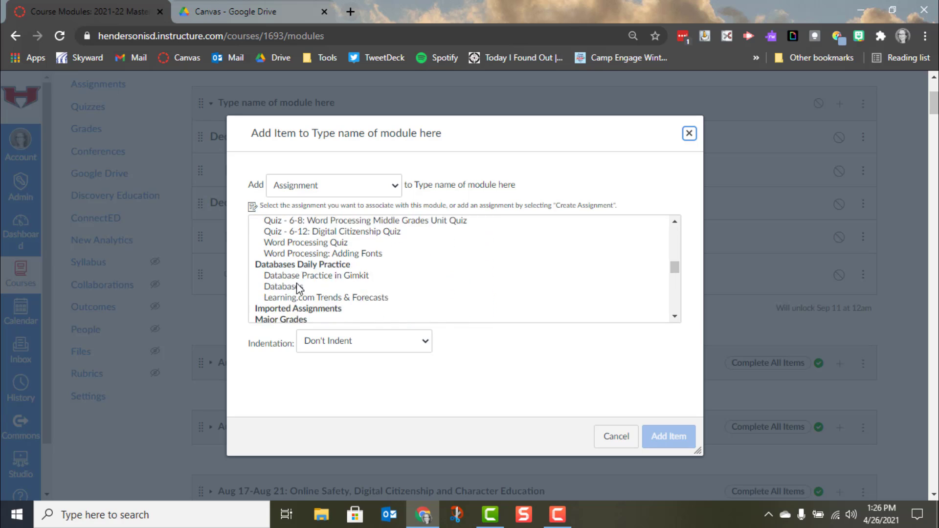
scroll(299, 289, up, 7)
scroll(299, 289, up, 10)
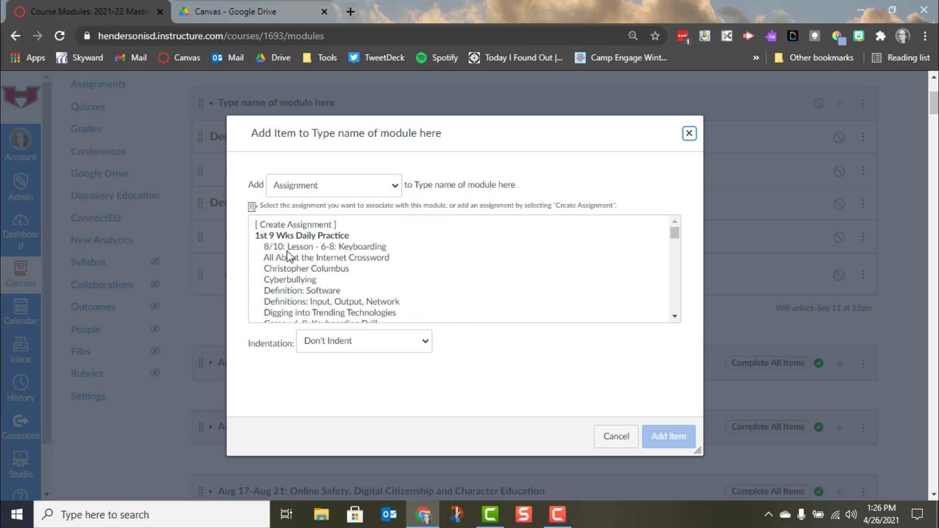
- Create a new assignment named Tech Apps Notebook in the module, indented 1 level, and open it for editing
click(288, 226)
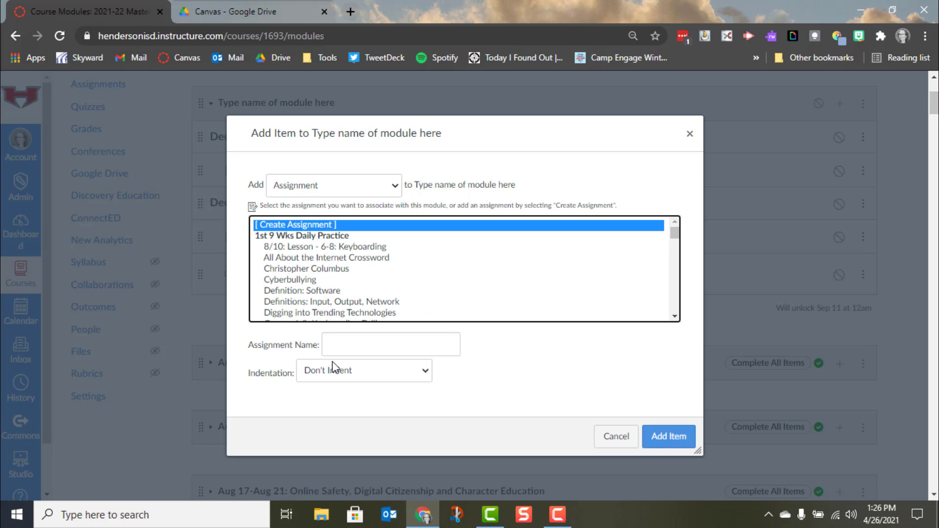
click(349, 343)
text(Tech)
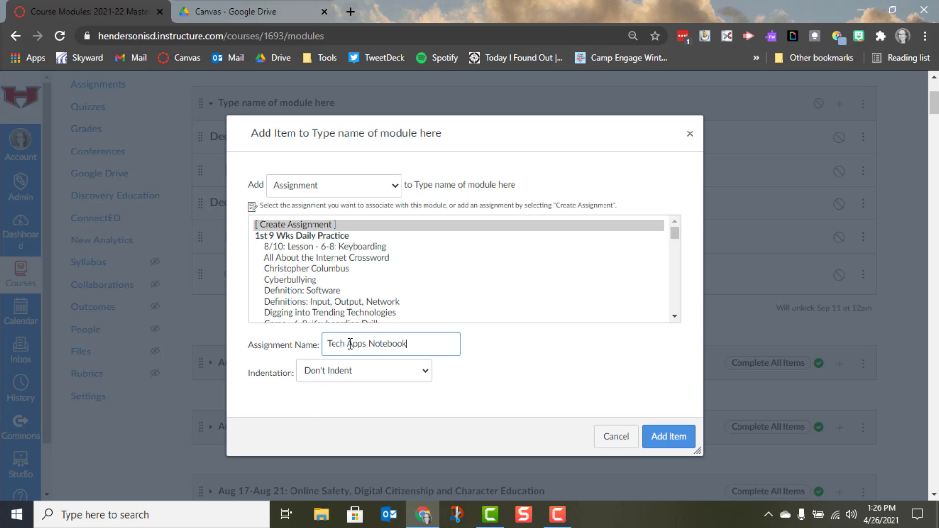
text( Apps Notebook)
click(349, 378)
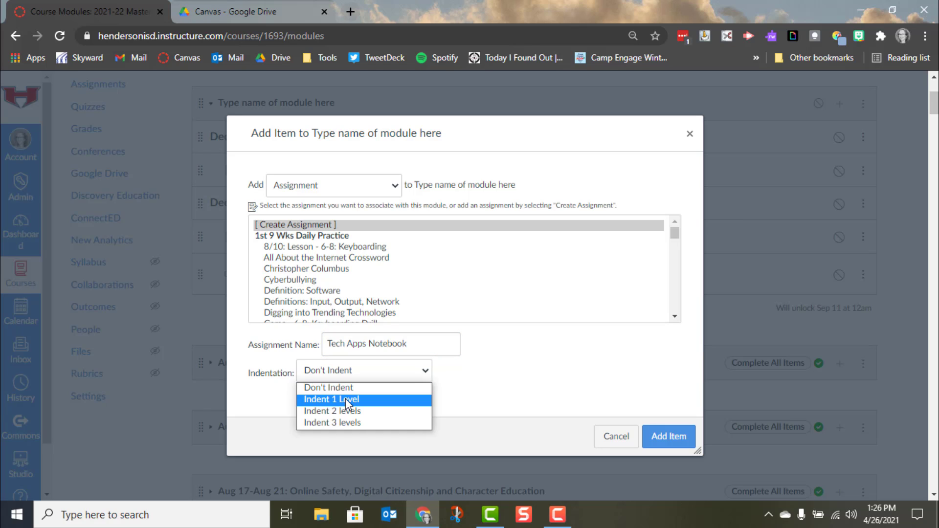
click(346, 398)
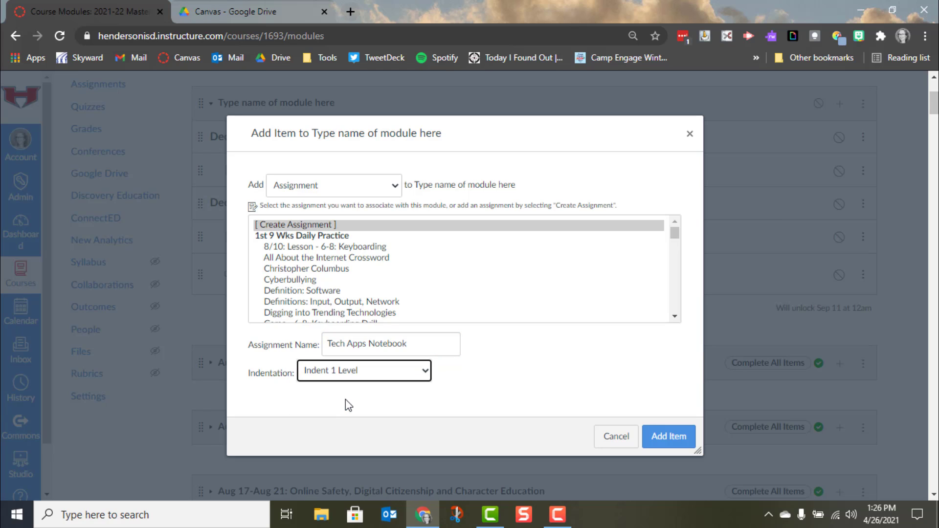
click(657, 438)
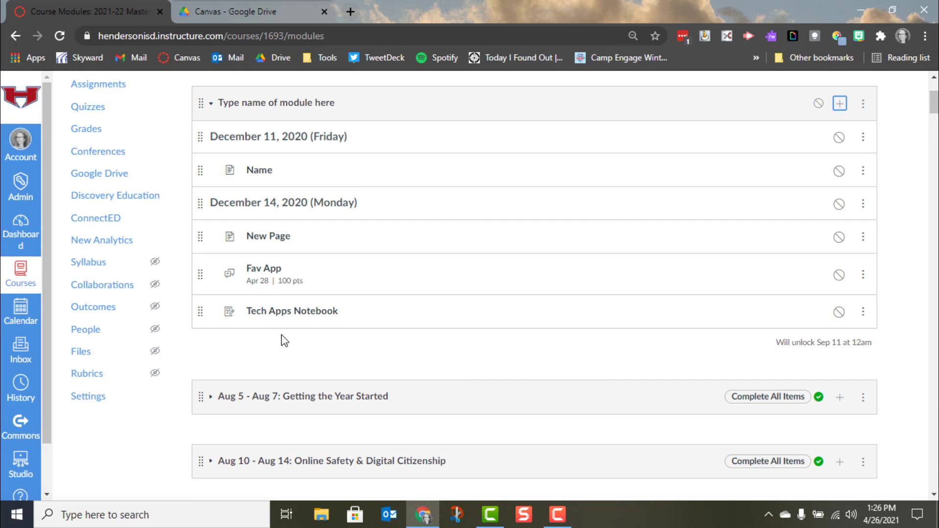
click(304, 313)
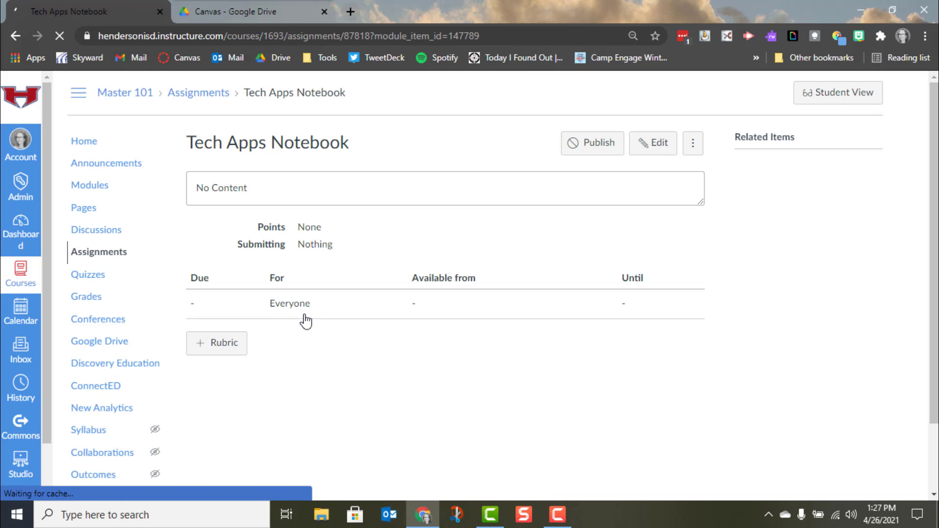
click(658, 146)
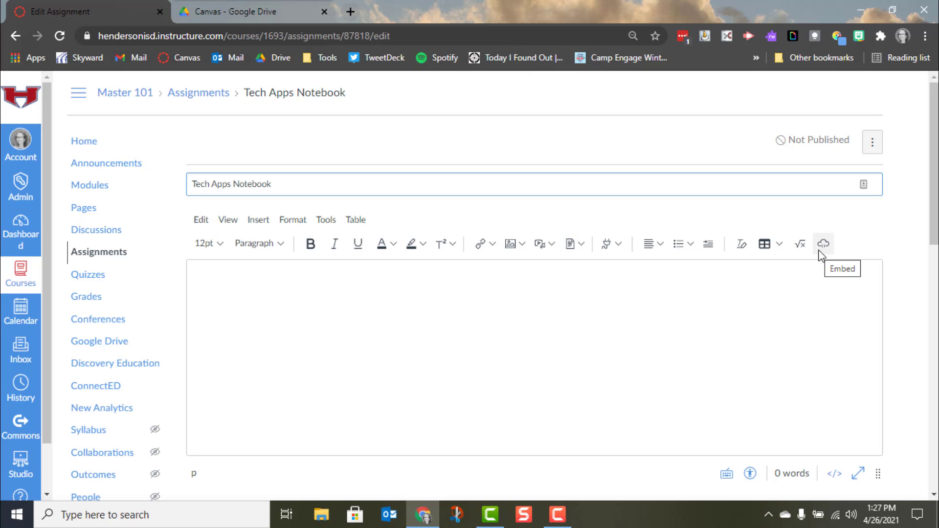
- Open the video "How I'm Using Nearpod to Teach EVERY LESSON" on YouTube in a new tab and copy its embed code
click(352, 11)
text(you)
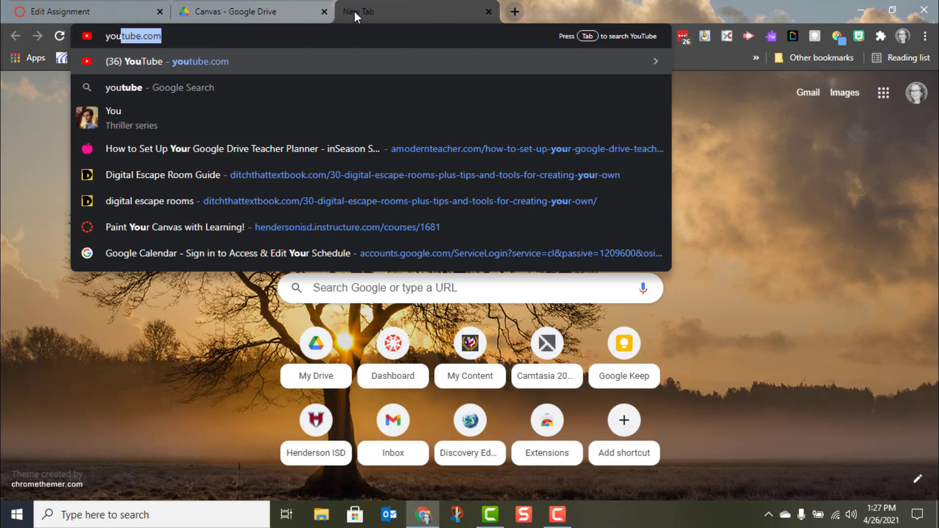
key(Return)
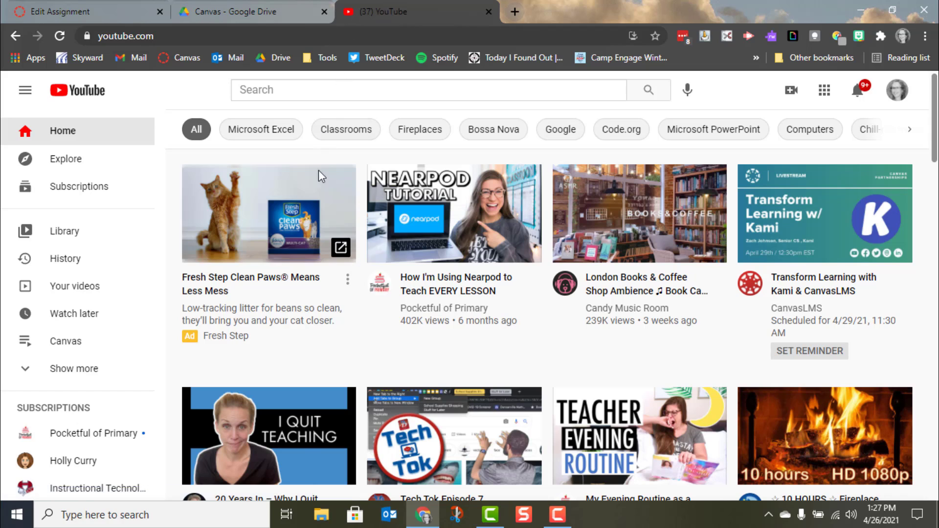
click(480, 243)
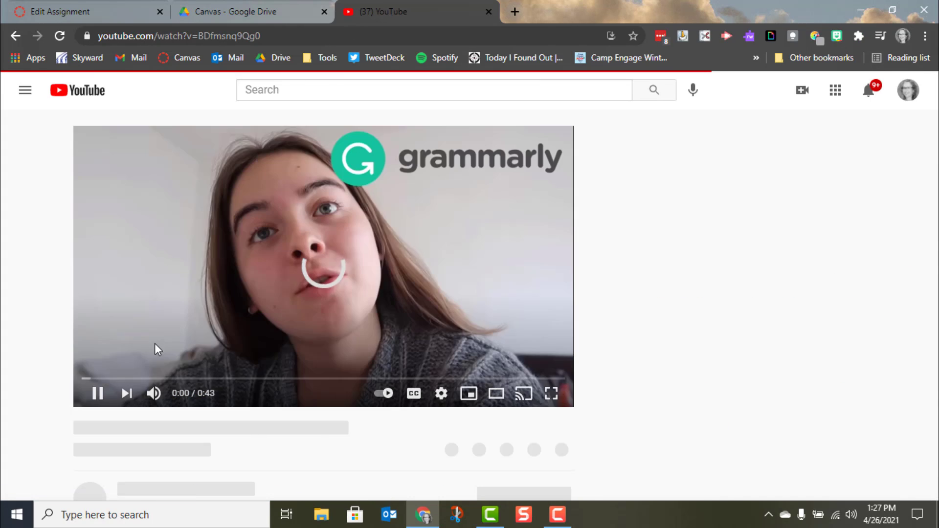
click(217, 264)
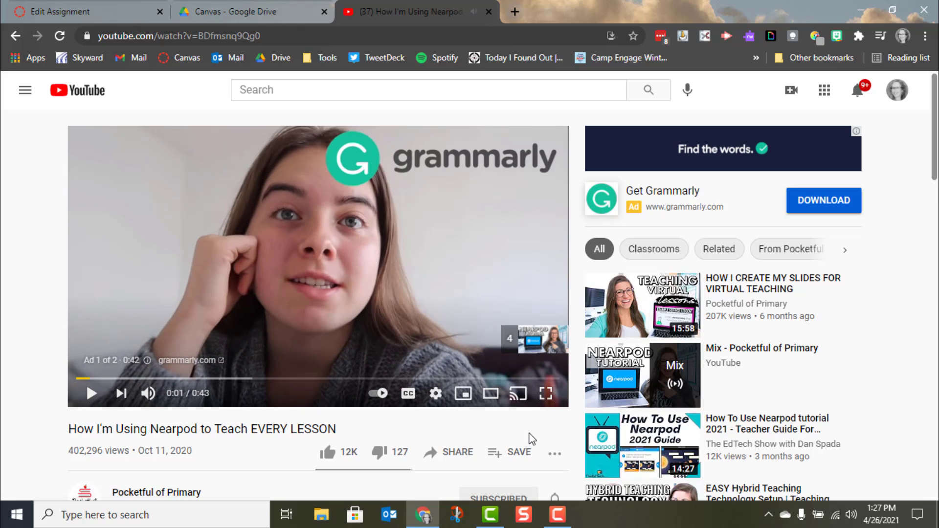
click(457, 452)
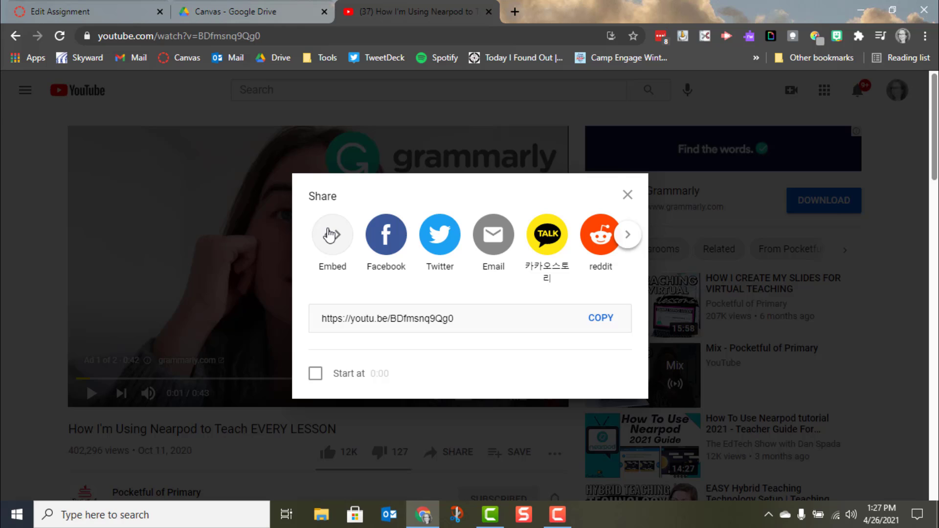
click(331, 236)
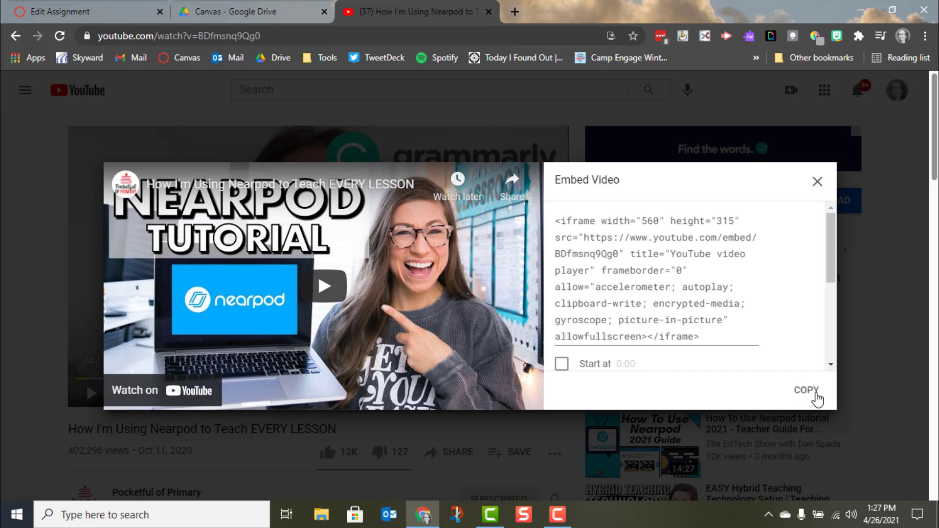
click(806, 389)
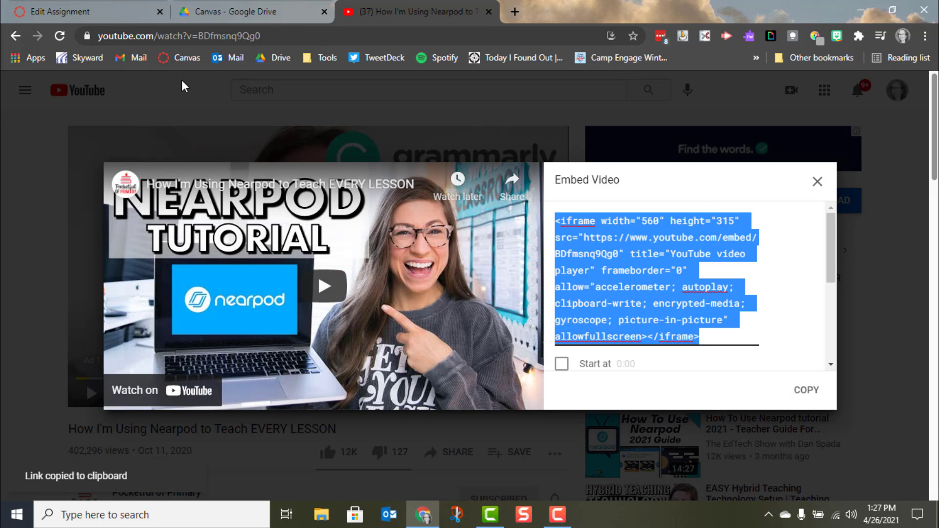
- Embed the copied Nearpod tutorial video in the Tech Apps Notebook assignment description in Canvas using its embed code
click(70, 6)
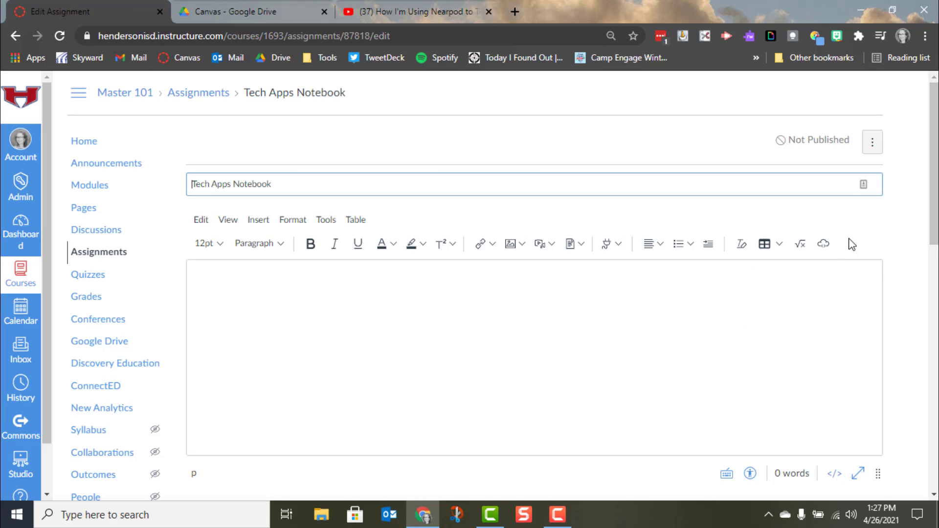
click(825, 245)
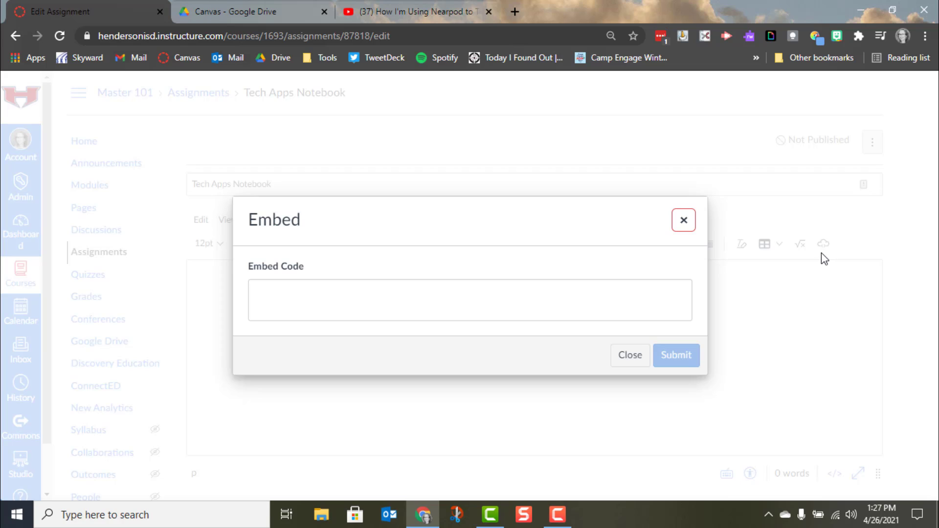
click(584, 293)
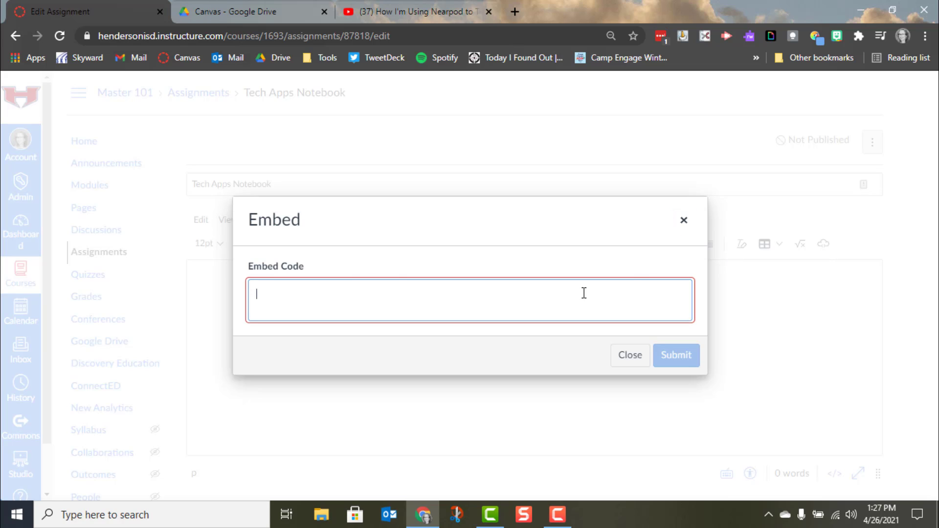
key(ctrl+v)
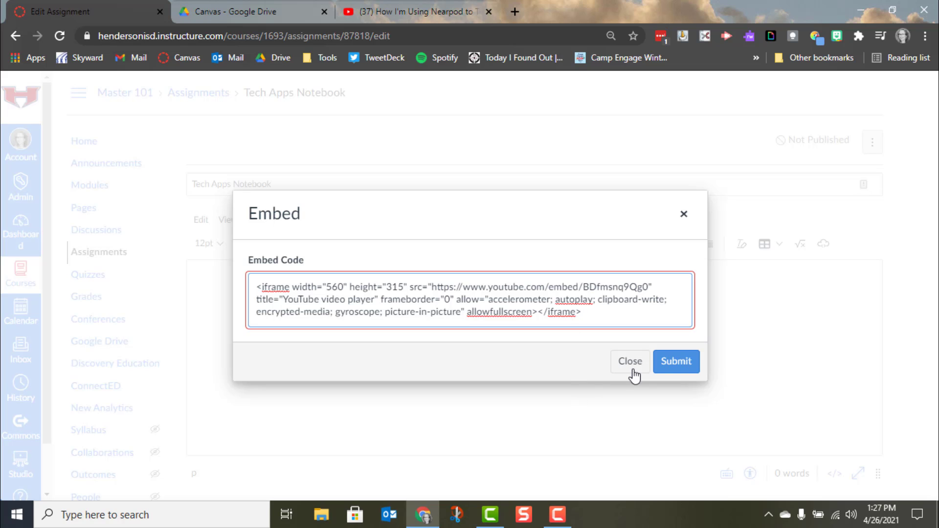
click(676, 362)
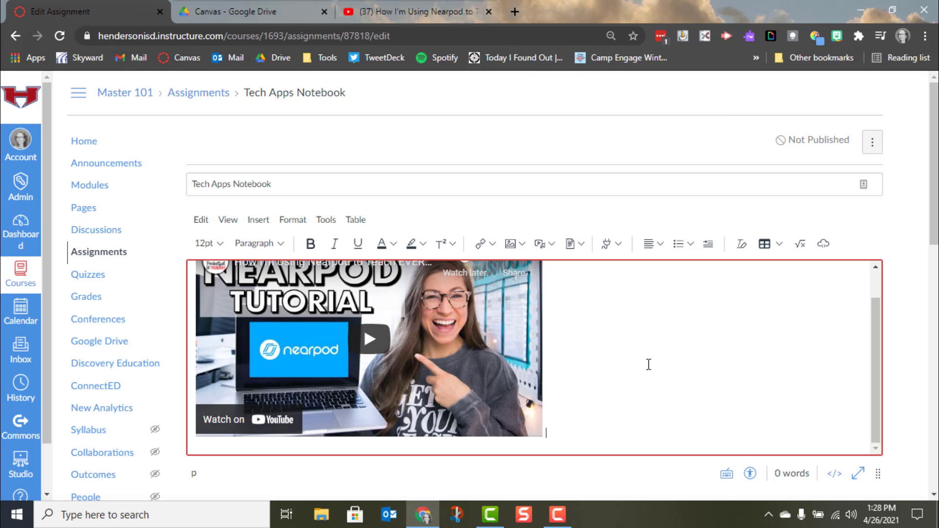
- Set the assignment to 100 points in the Daily Work group and display its grade as Percentage
scroll(646, 368, down, 1)
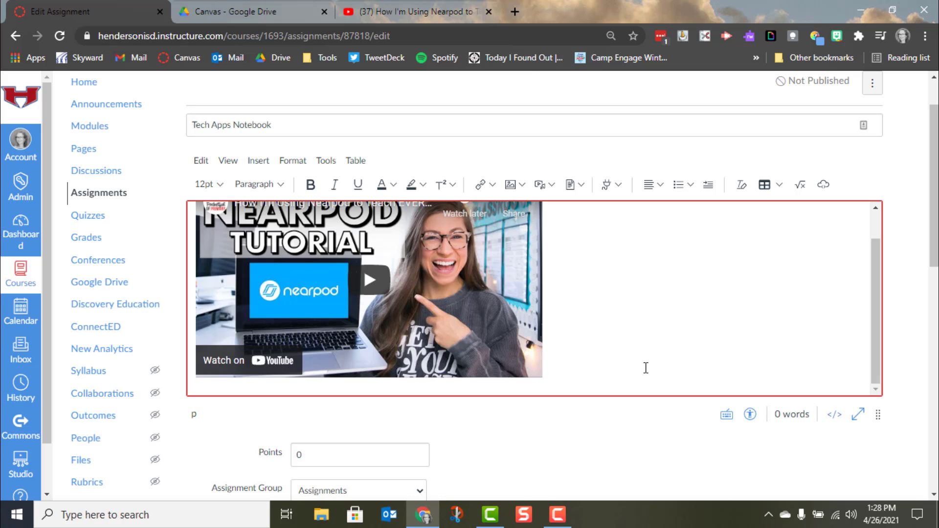
scroll(646, 367, down, 2)
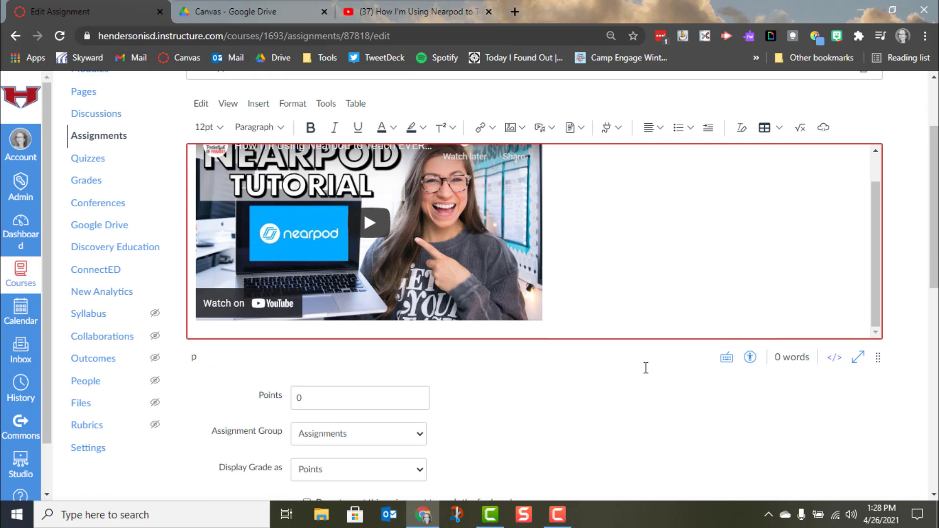
scroll(646, 367, up, 1)
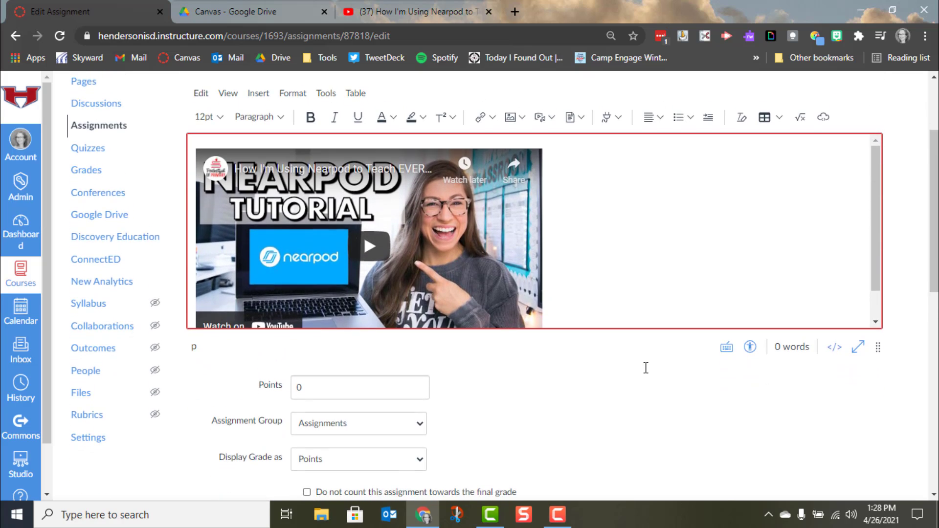
scroll(645, 368, down, 1)
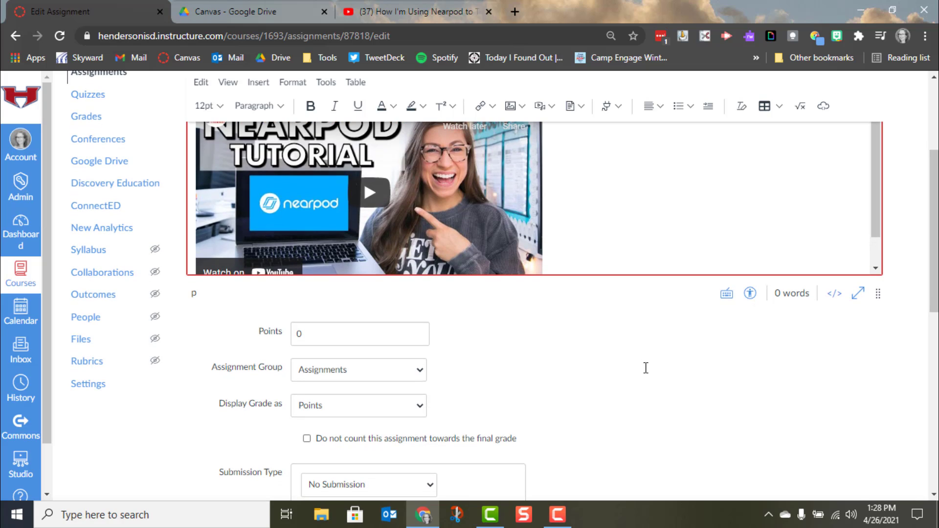
scroll(646, 368, down, 1)
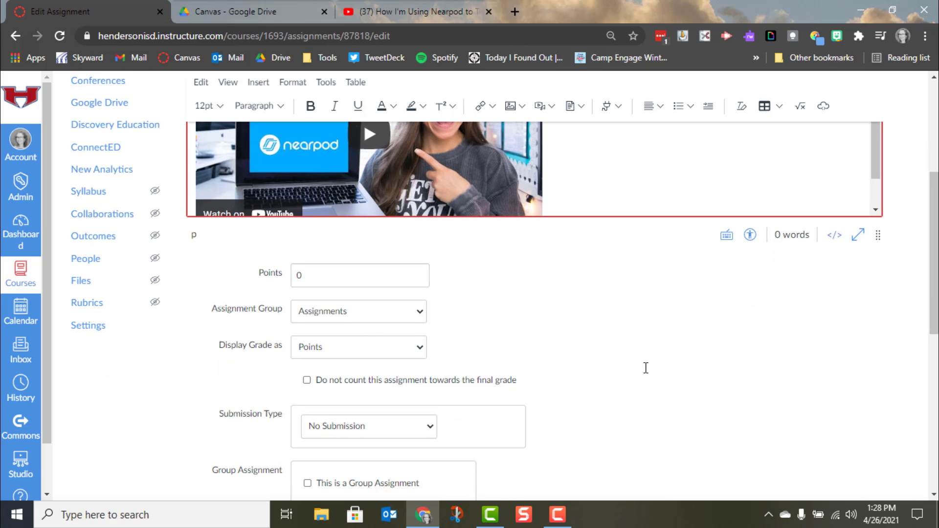
click(313, 277)
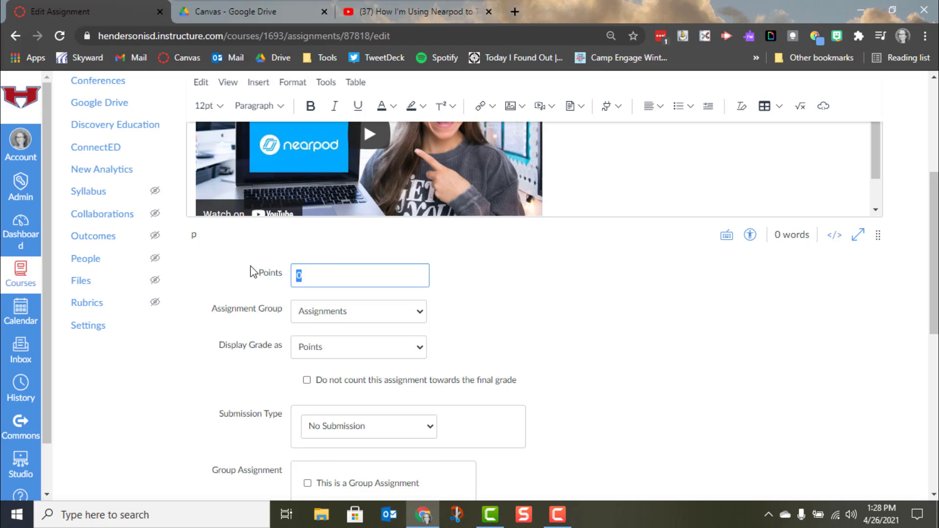
text(100)
click(335, 314)
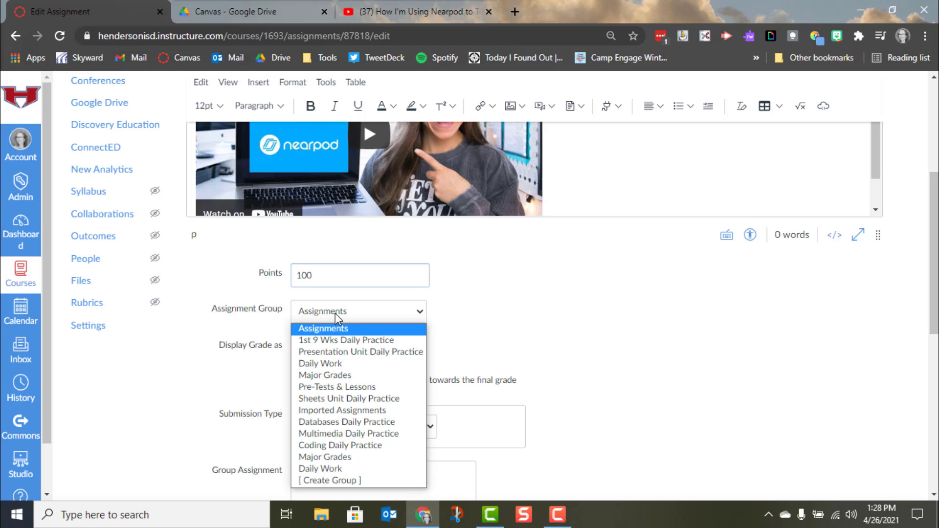
click(342, 365)
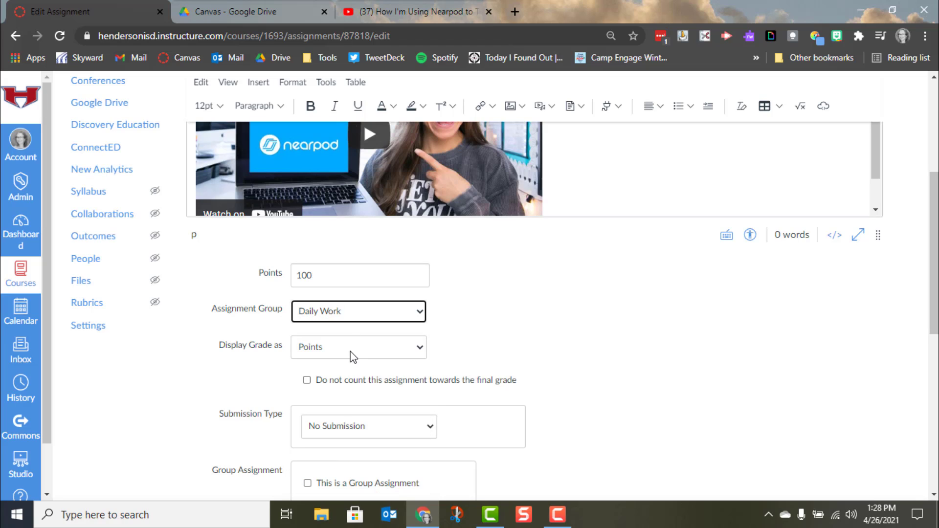
click(350, 351)
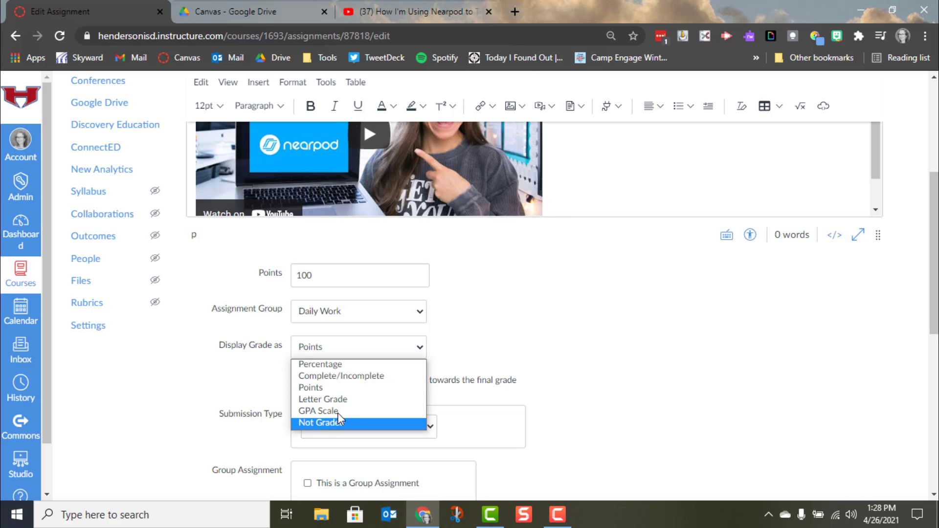
click(354, 361)
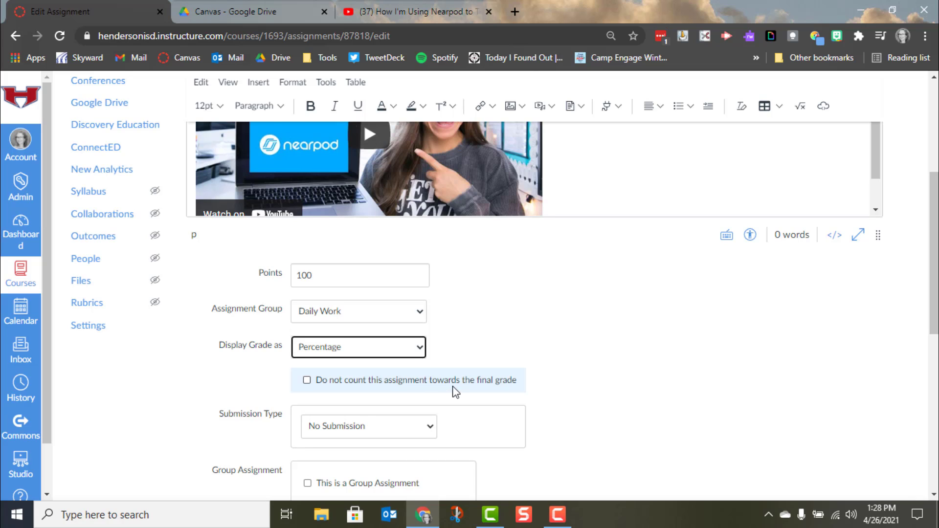
- Set the submission type to Online and look over the online entry options
scroll(456, 394, down, 2)
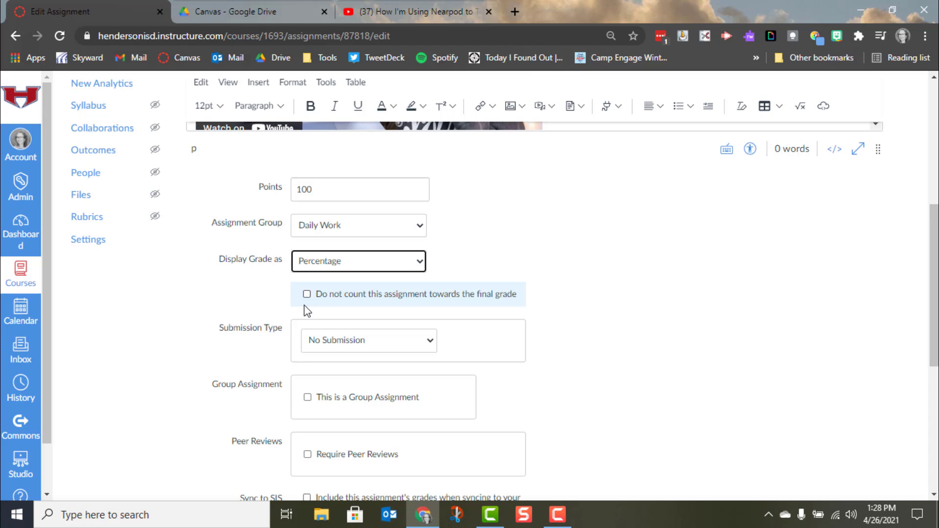
click(352, 340)
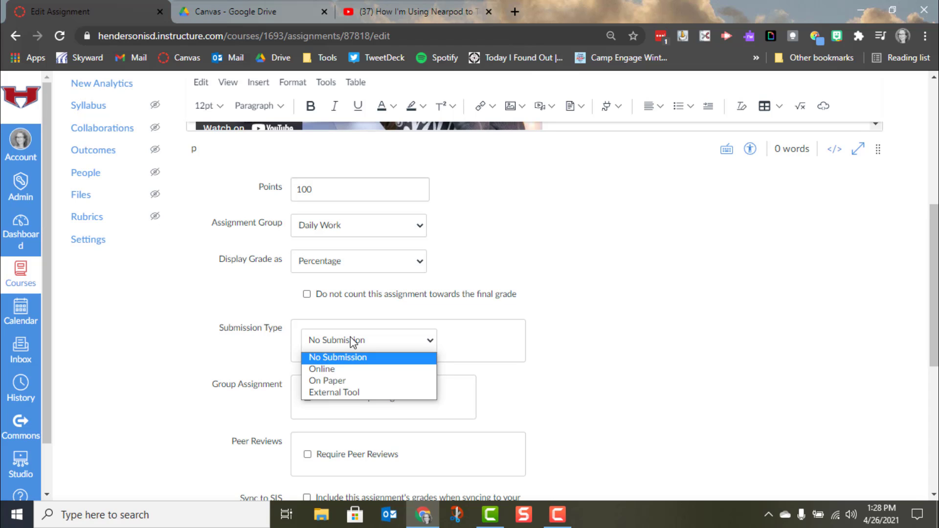
click(337, 368)
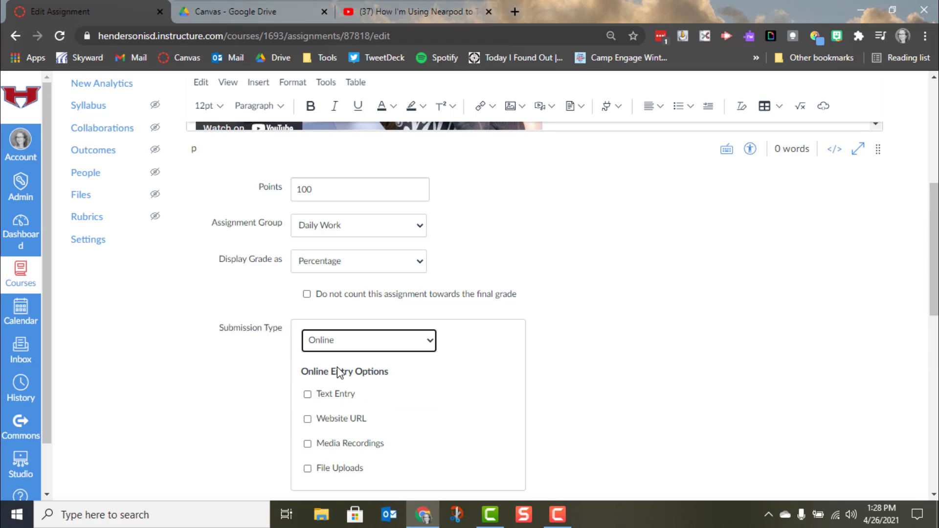
scroll(506, 444, down, 3)
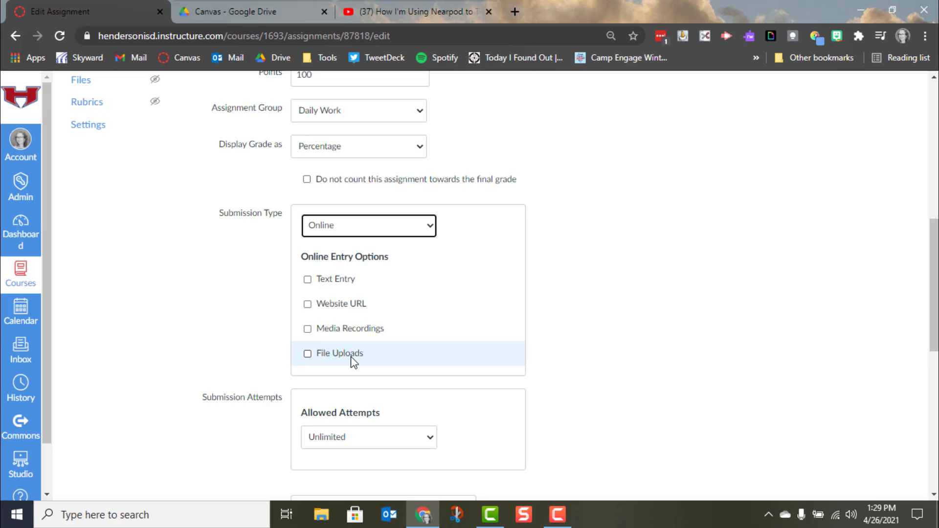
- Set the submission type to External Tool and choose Google Drive Cloud Assignment as the tool
click(432, 228)
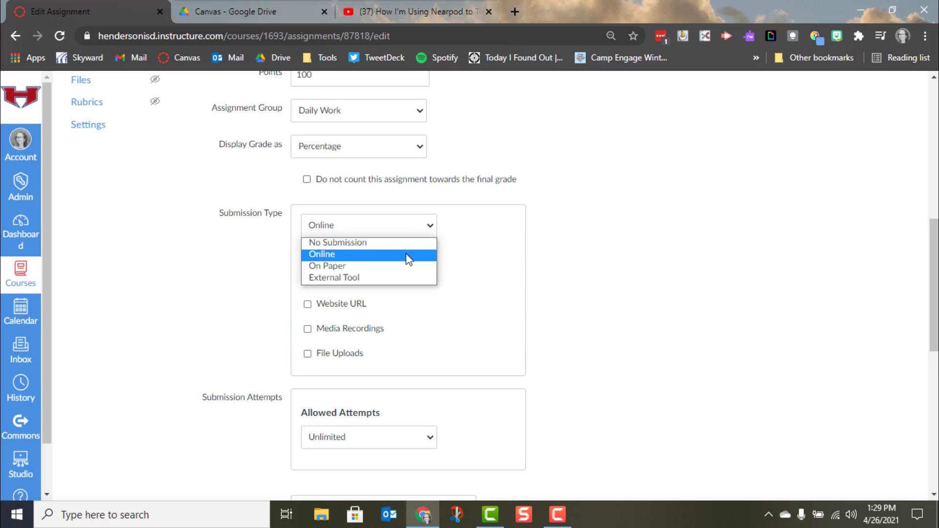
click(383, 278)
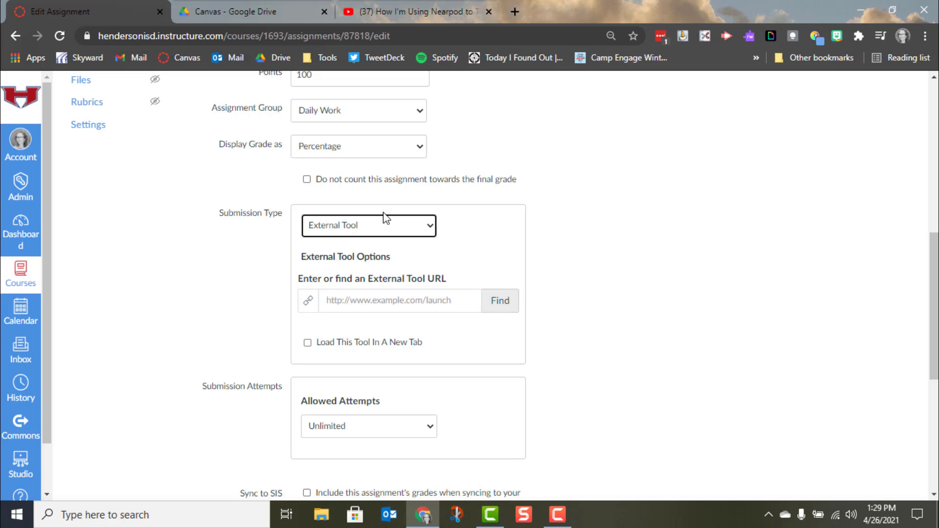
click(498, 302)
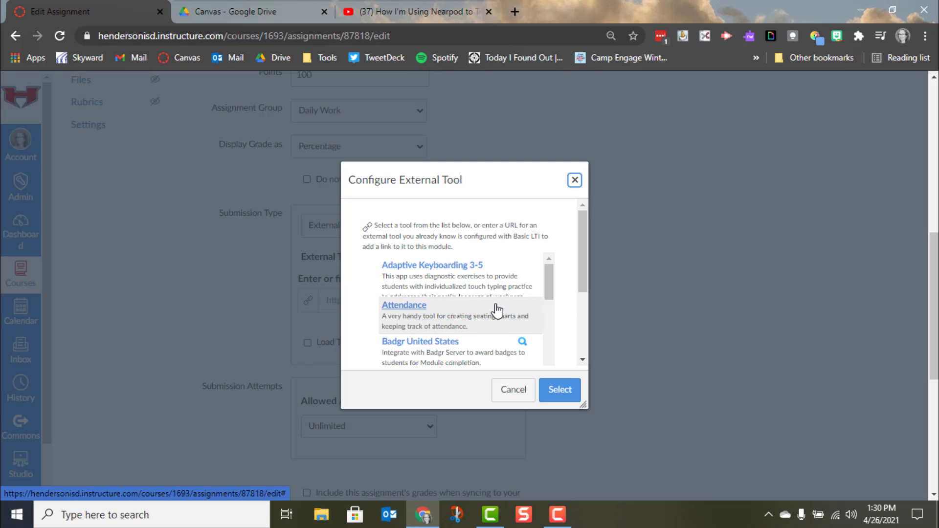
scroll(496, 310, down, 4)
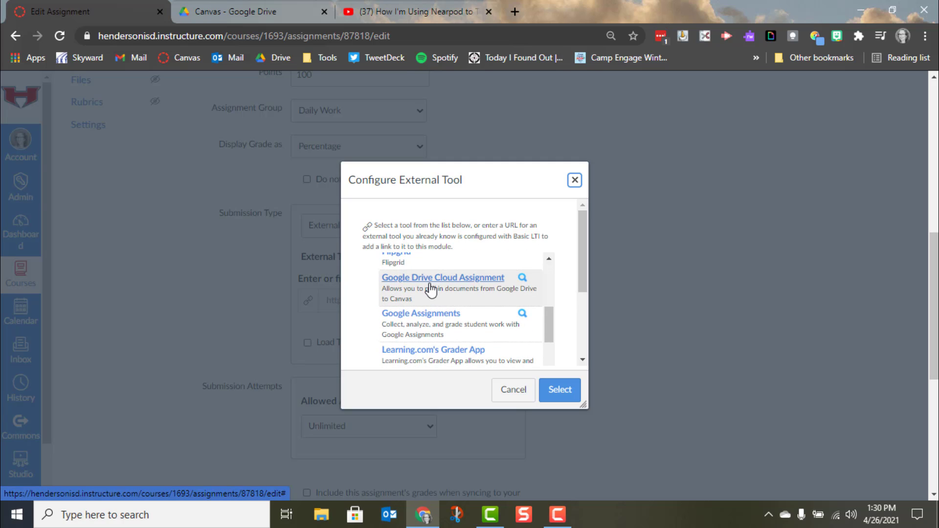
click(430, 291)
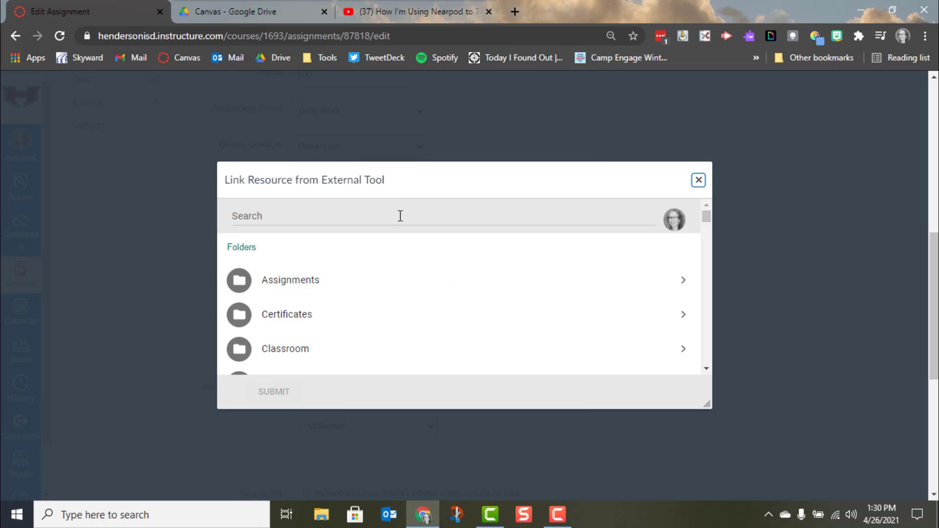
- Search Drive for "blank tech app", link the BLANK Tech Apps Notebook file, and set the tool to load in a new tab
scroll(413, 316, down, 3)
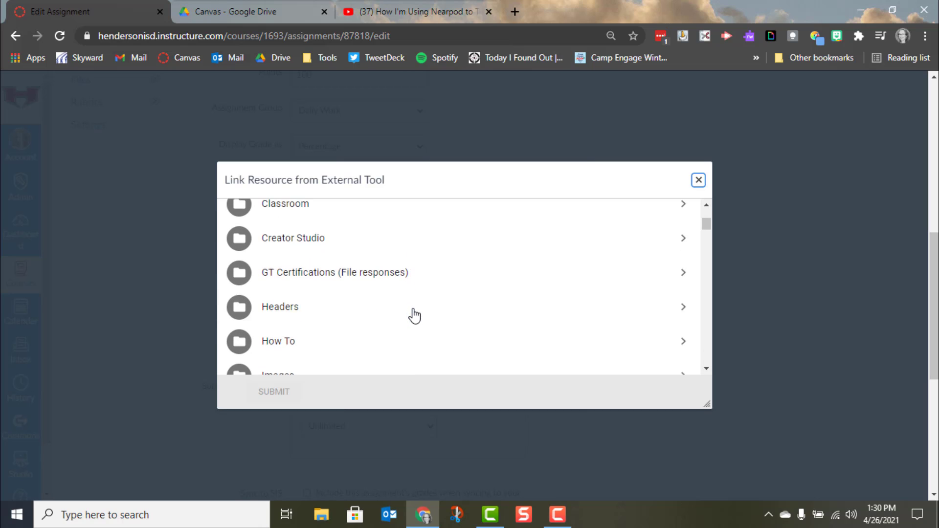
scroll(360, 310, up, 4)
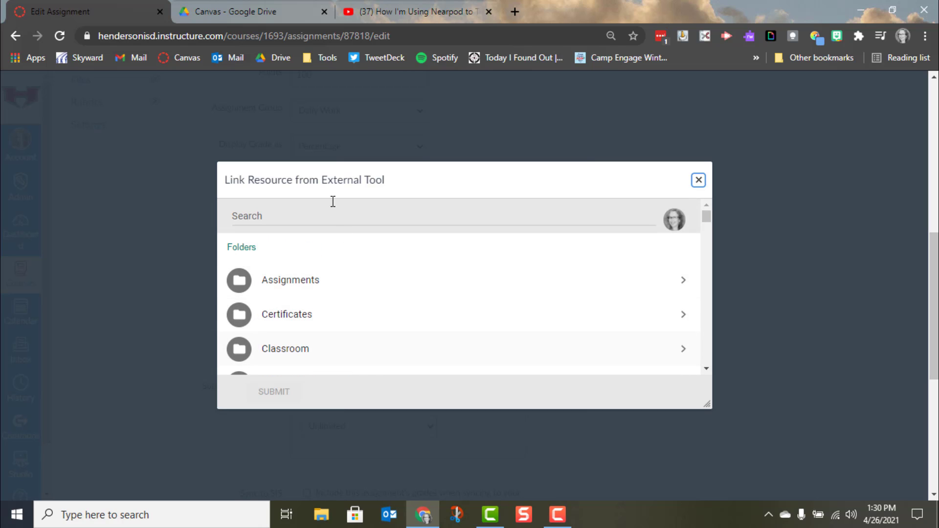
click(332, 222)
text(blank )
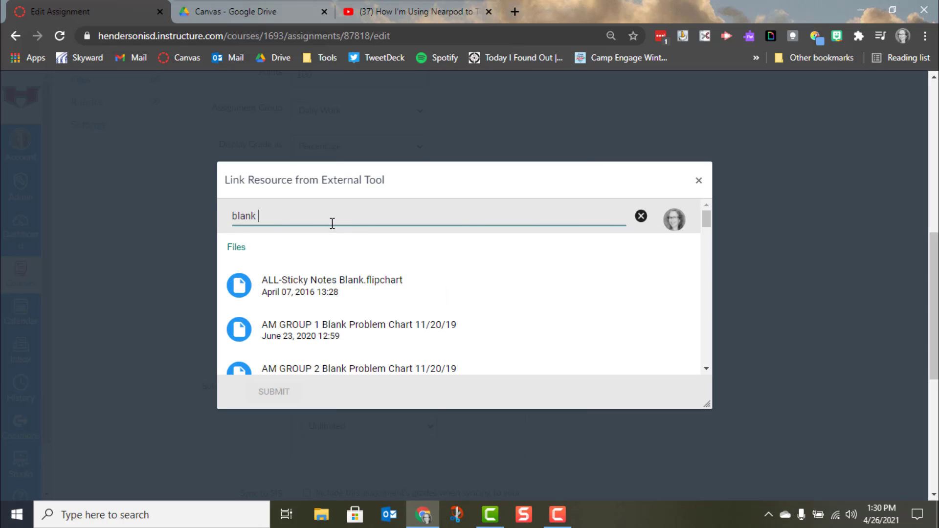
text(tech)
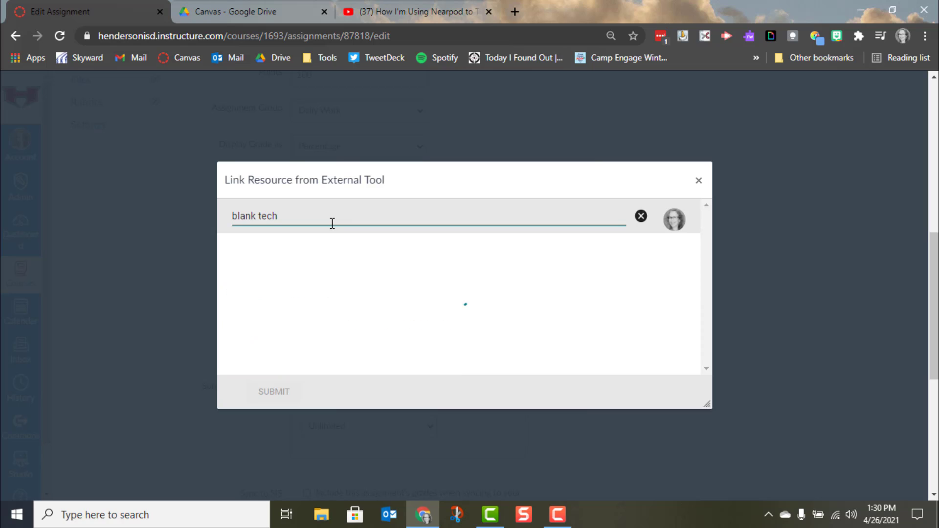
text( app)
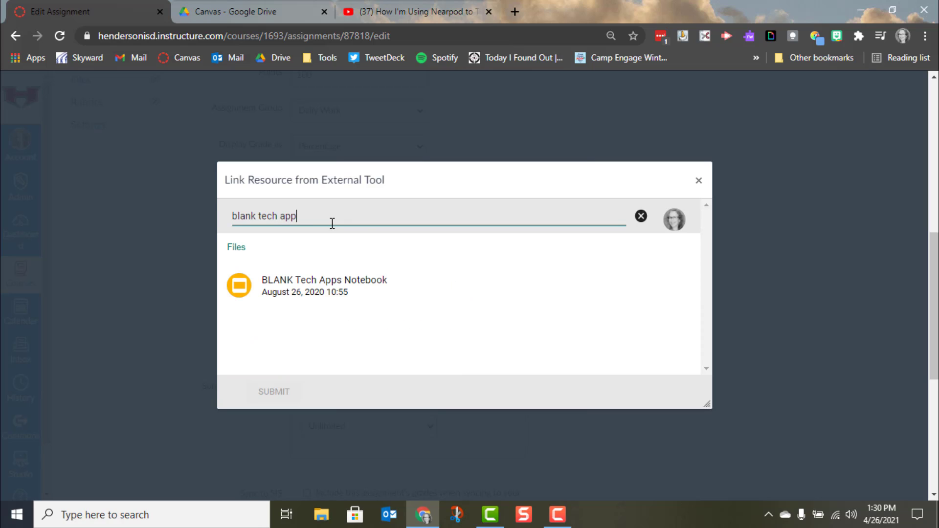
click(303, 293)
click(267, 396)
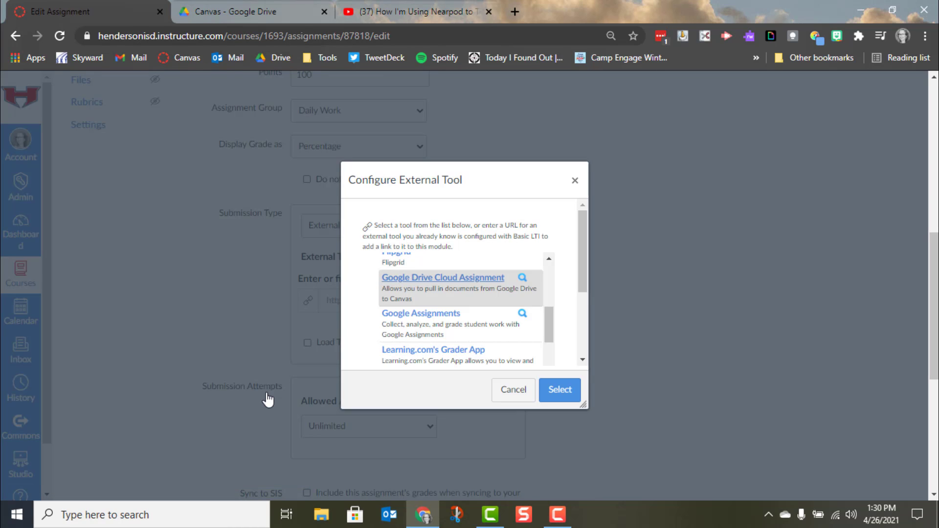
click(566, 389)
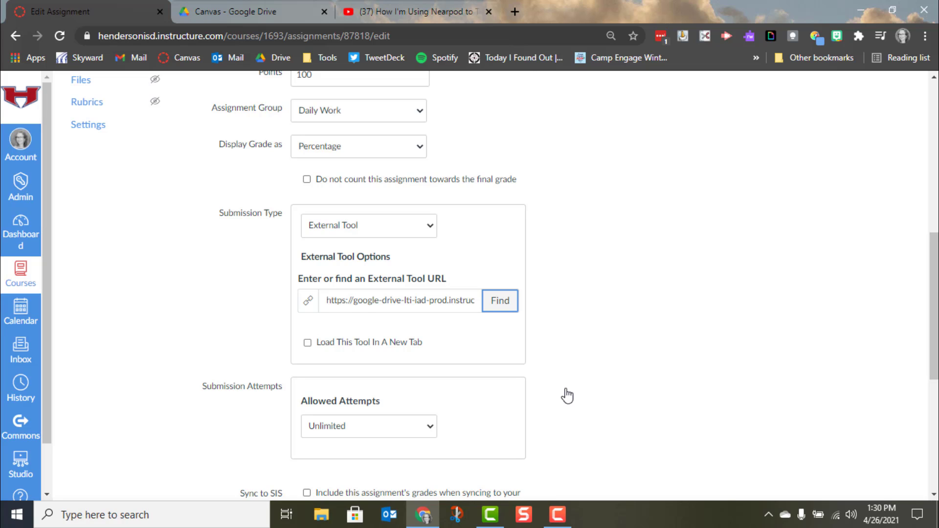
click(307, 343)
- Keep the allowed attempts Unlimited and include this assignment's grades when syncing to the Student Information System
scroll(383, 425, down, 2)
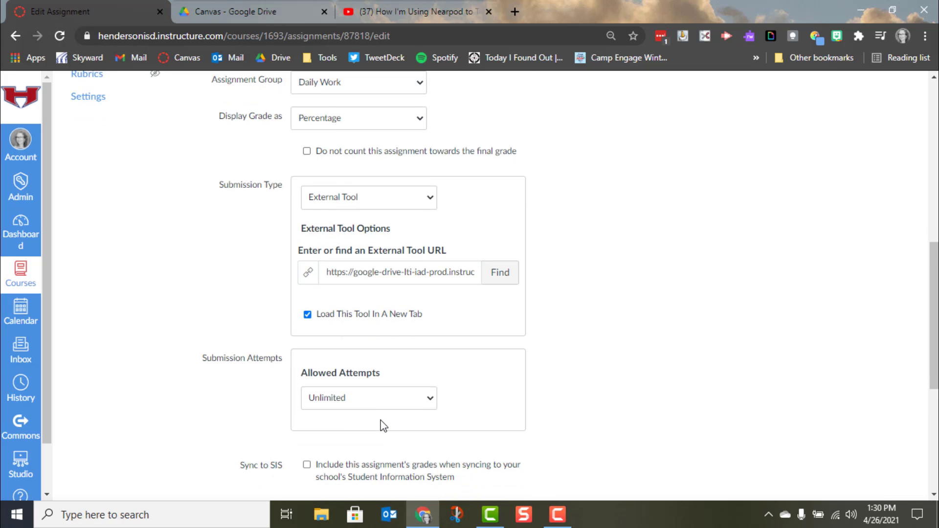
click(425, 317)
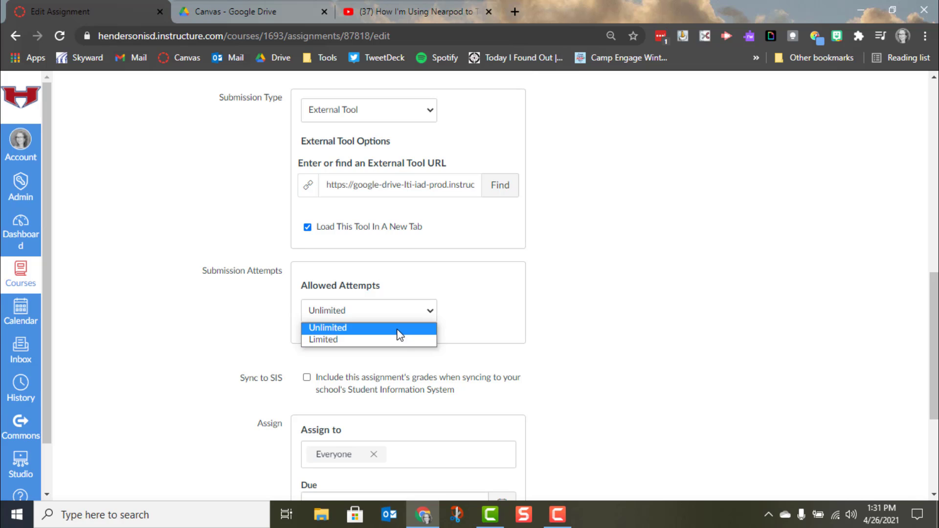
click(496, 319)
scroll(498, 318, down, 3)
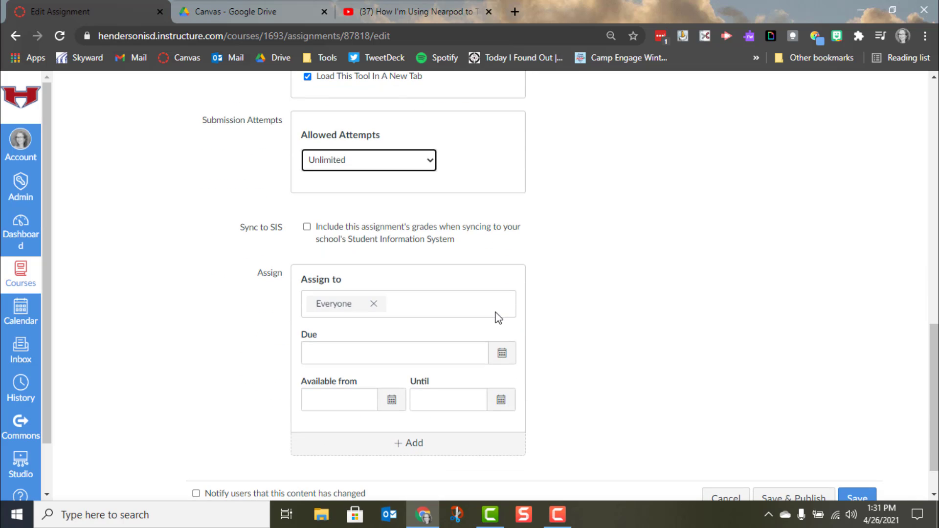
click(308, 227)
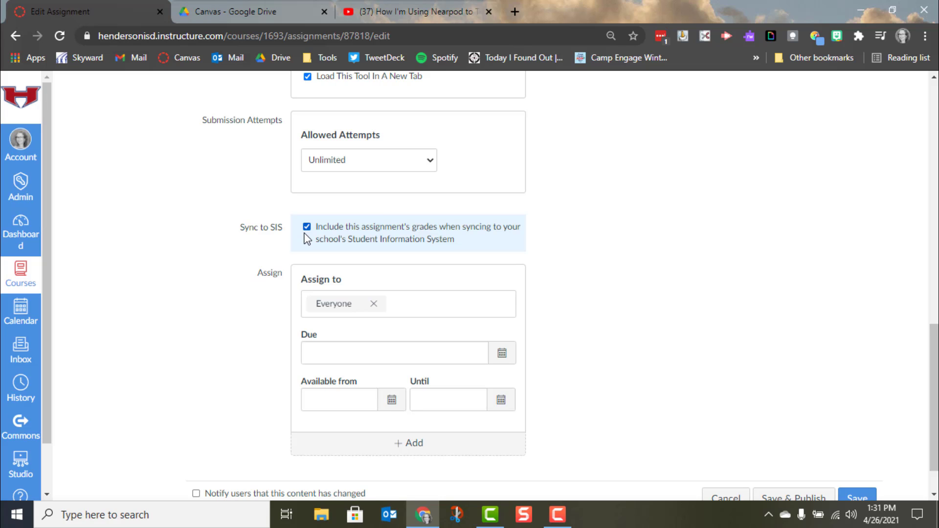
- Set the assignment's due date to April 30 at 11:59pm for Everyone
click(377, 347)
click(504, 353)
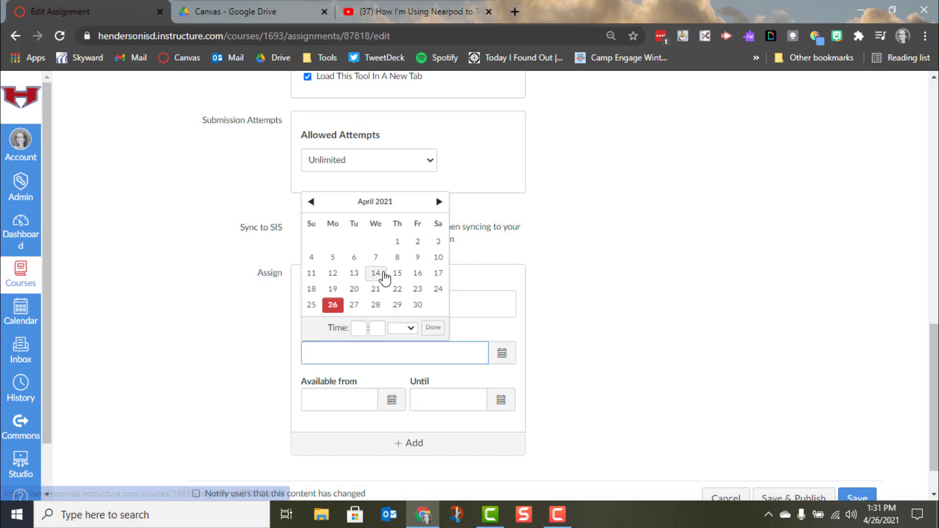
click(418, 305)
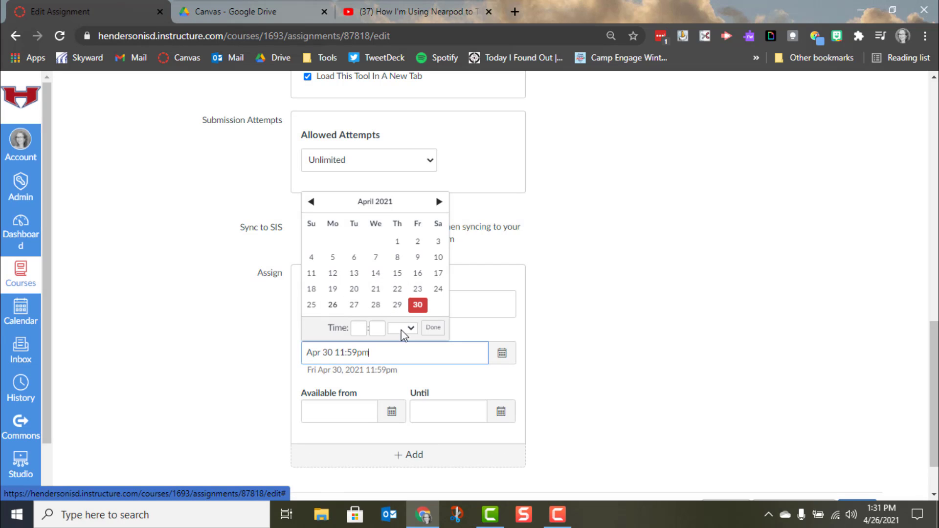
click(535, 377)
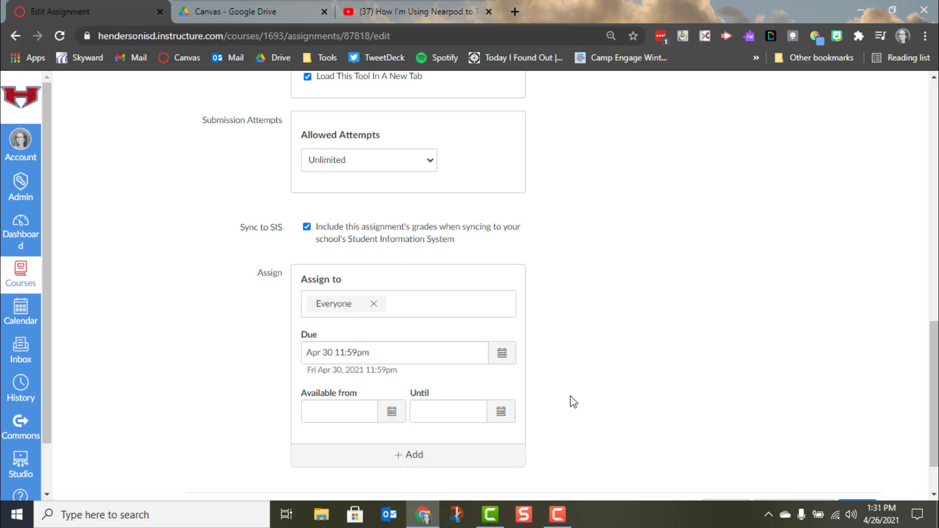
scroll(572, 401, down, 2)
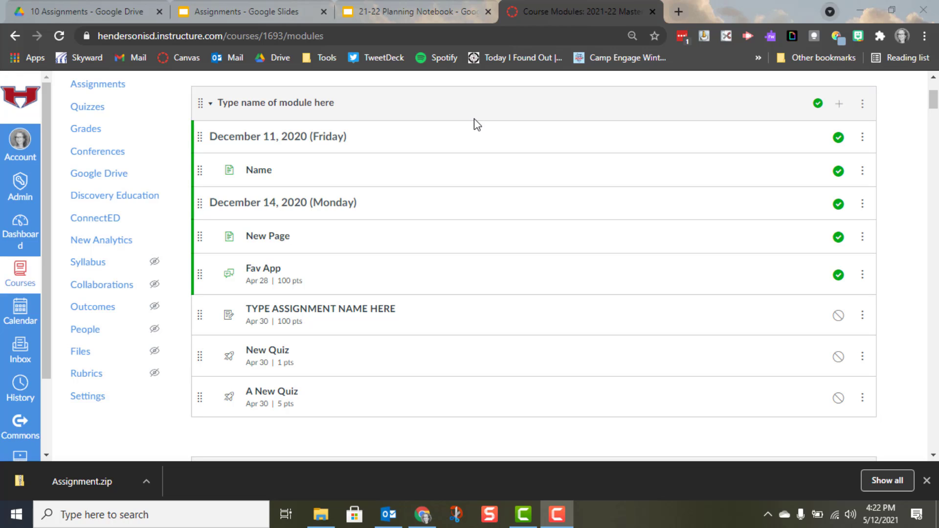
- Publish the TYPE ASSIGNMENT NAME HERE assignment in the "Type name of module here" module
scroll(171, 151, up, 3)
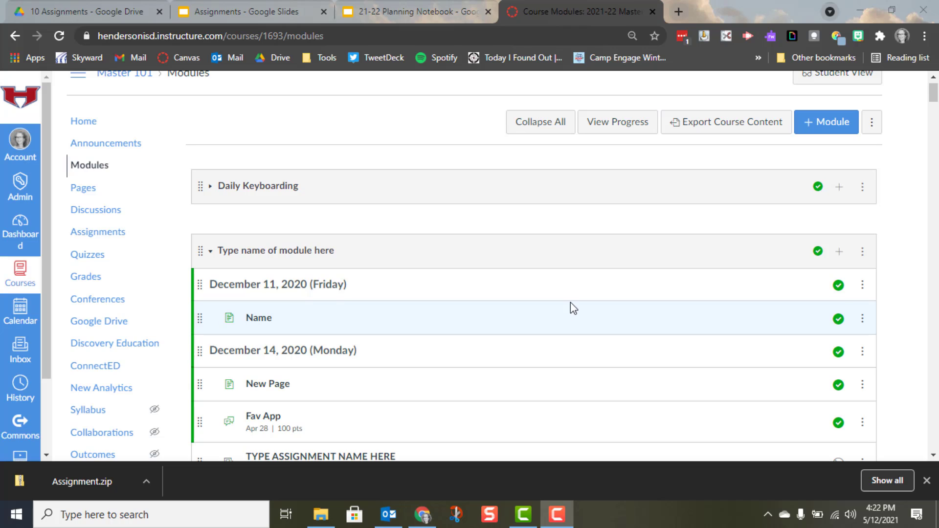
scroll(569, 305, down, 2)
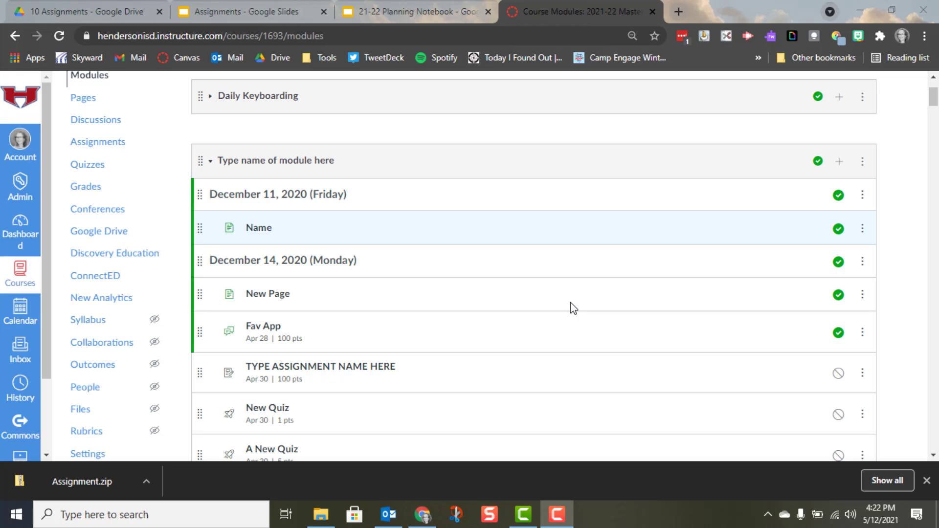
click(819, 162)
scroll(834, 245, down, 1)
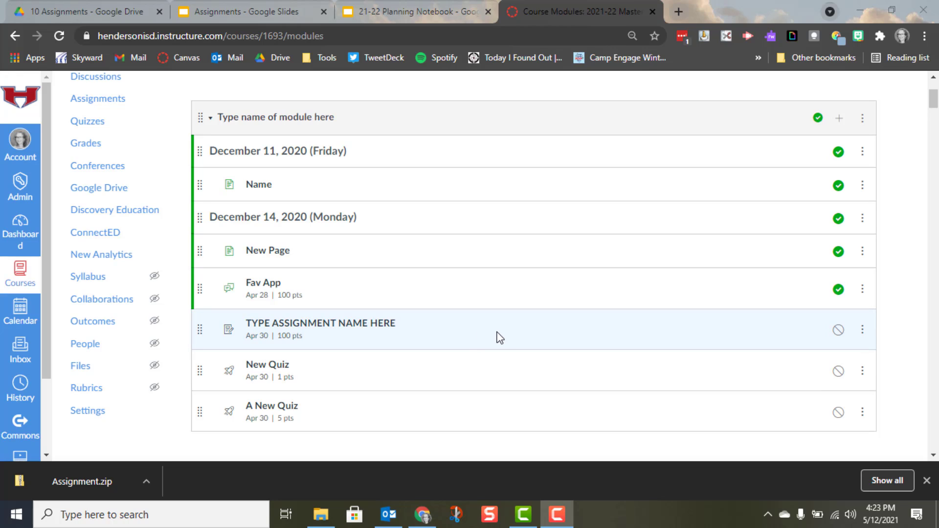
click(838, 333)
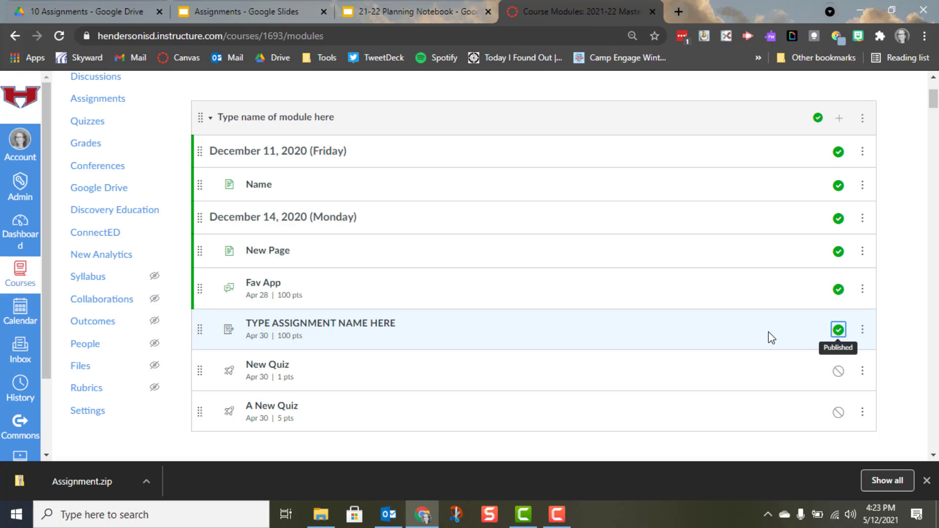
- Unpublish the "Type name of module here" module and each of its published headers, pages, discussion and assignment individually
click(818, 120)
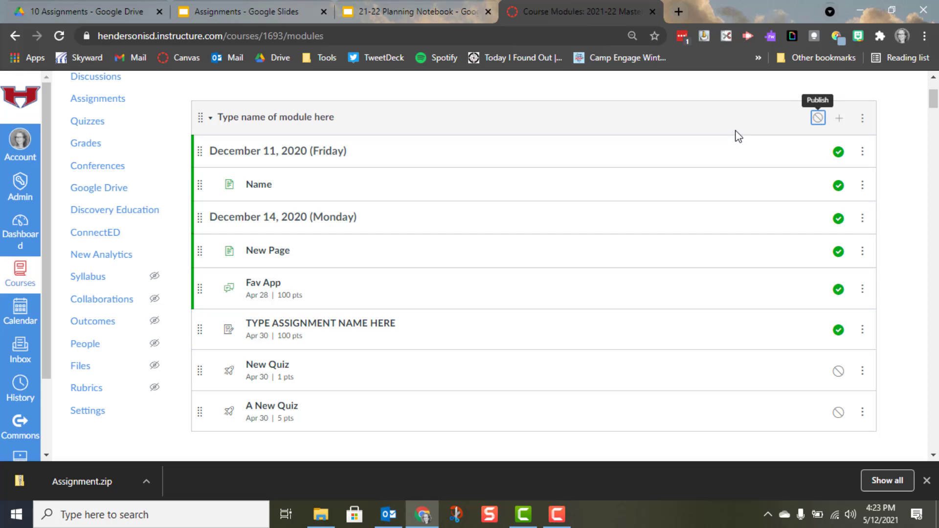
click(838, 152)
click(838, 185)
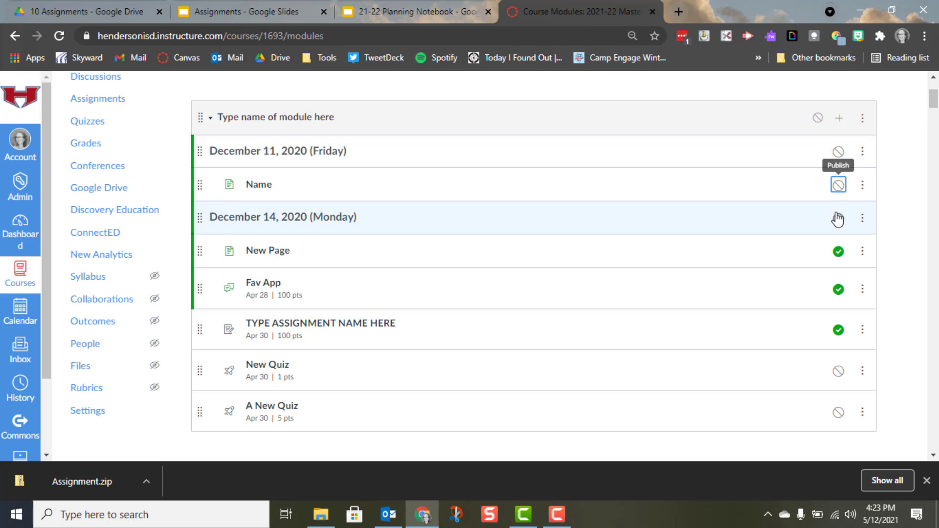
click(838, 219)
click(838, 251)
click(838, 291)
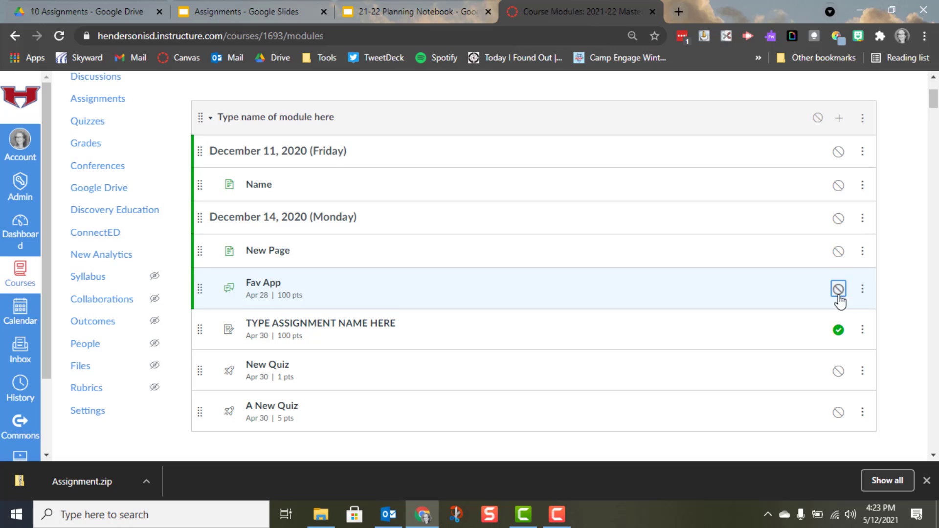
click(839, 331)
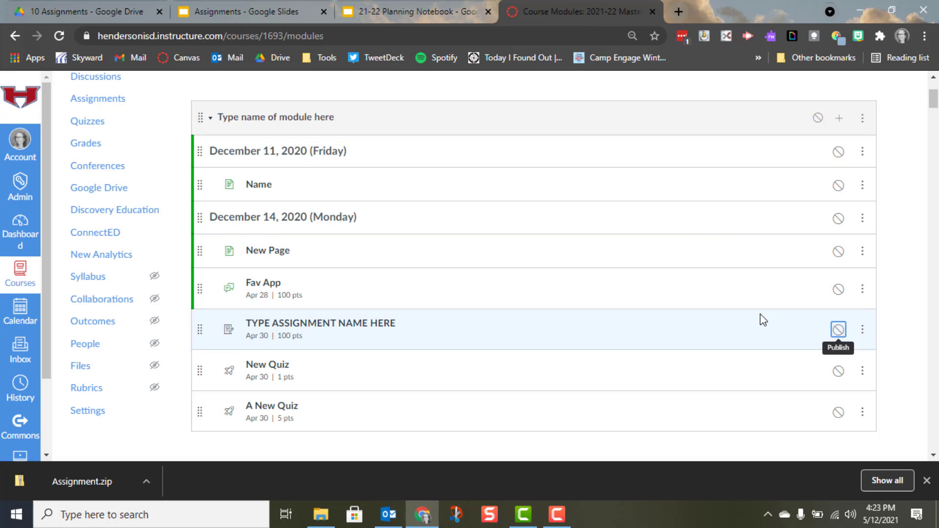
- Publish the "Type name of module here" module with all its items, and unpublish only A New Quiz
click(817, 120)
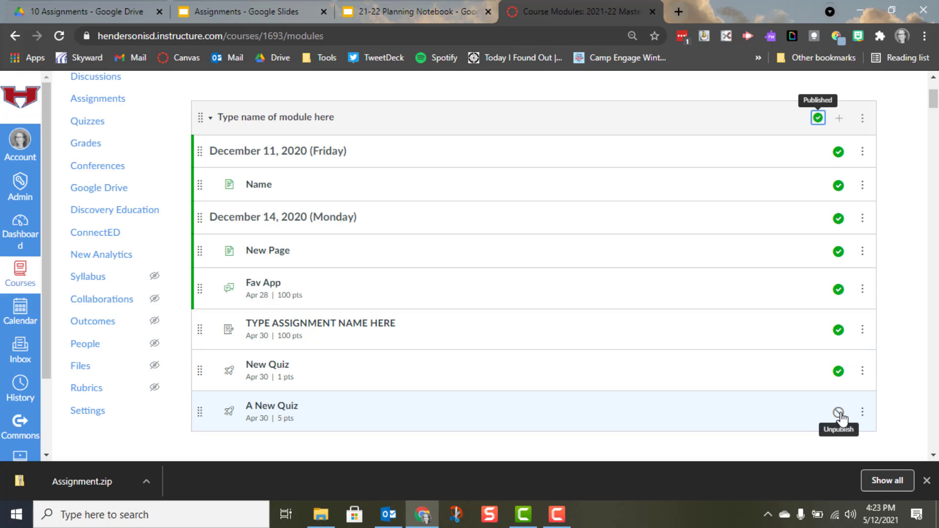
click(838, 416)
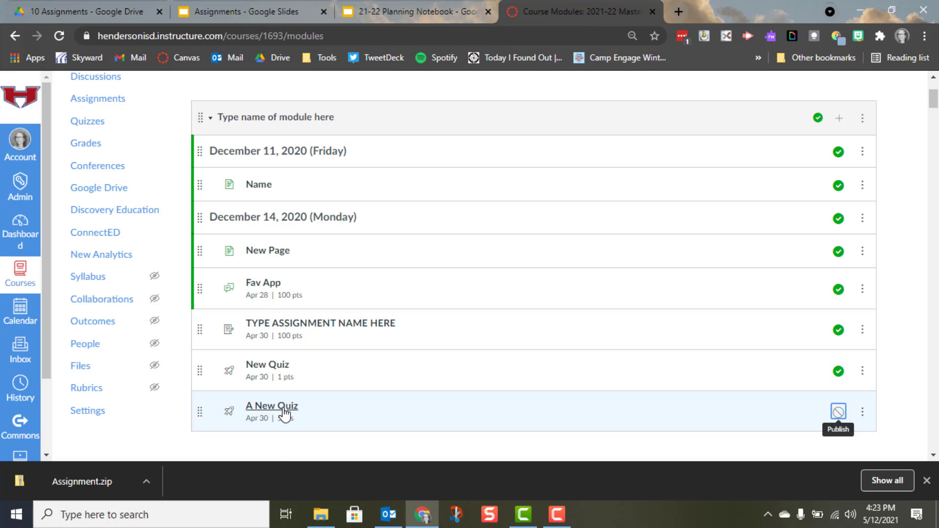
- Open A New Quiz for editing, then save and publish it with its existing settings
click(283, 409)
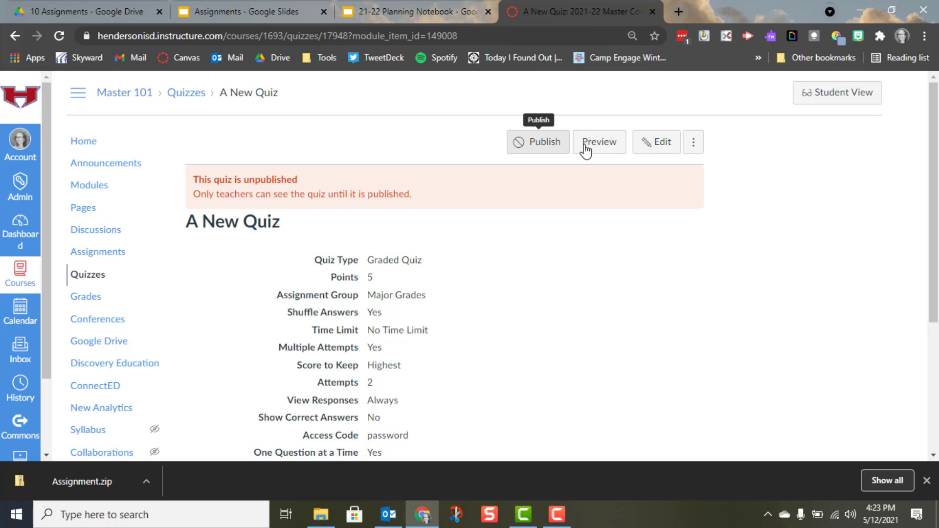
click(662, 144)
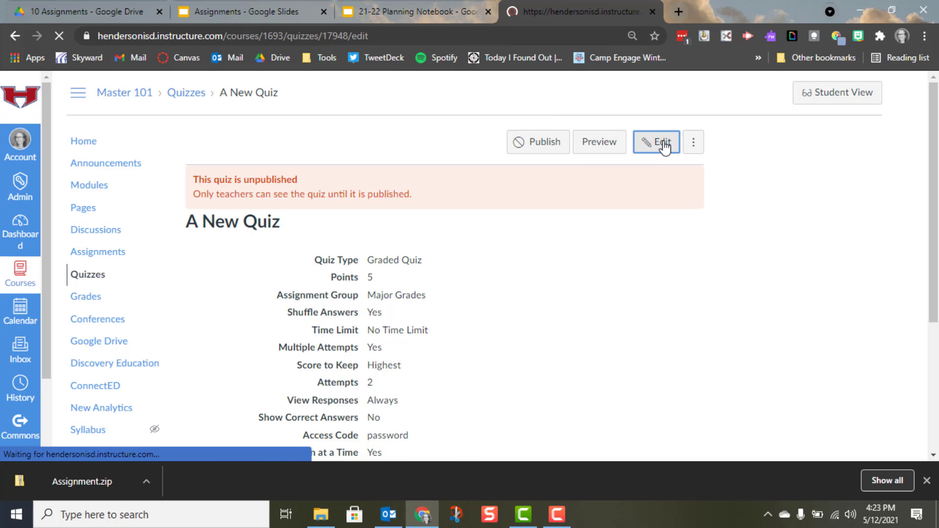
scroll(626, 265, down, 10)
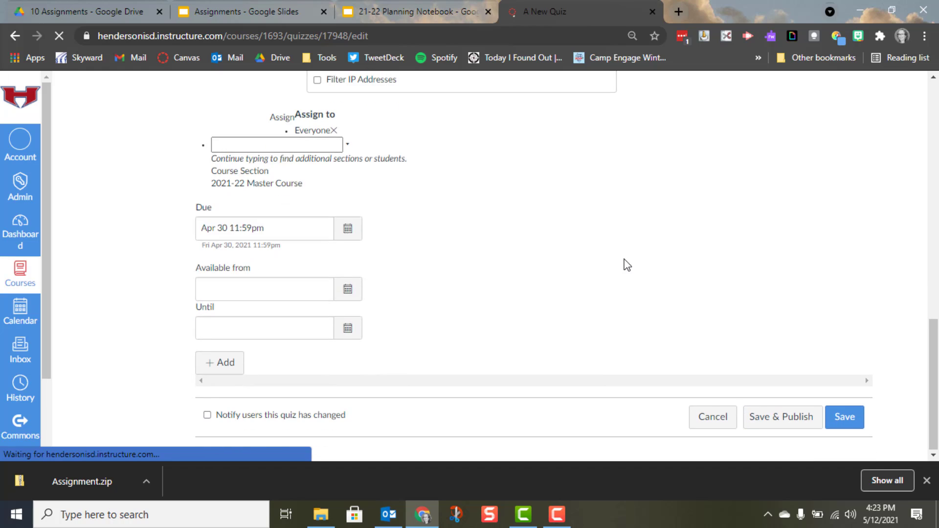
scroll(756, 420, down, 6)
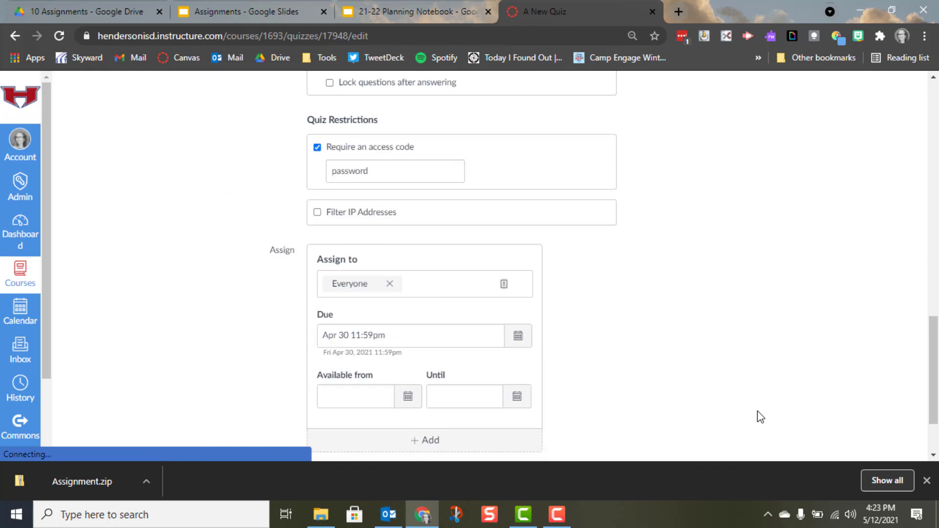
click(761, 421)
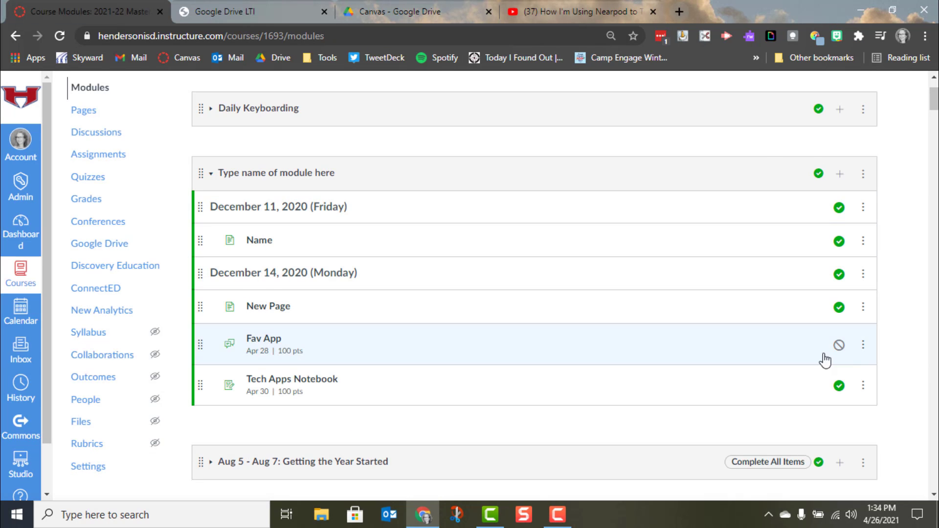
- Open the Tech Apps Notebook assignment from the module to view its finished page
click(309, 384)
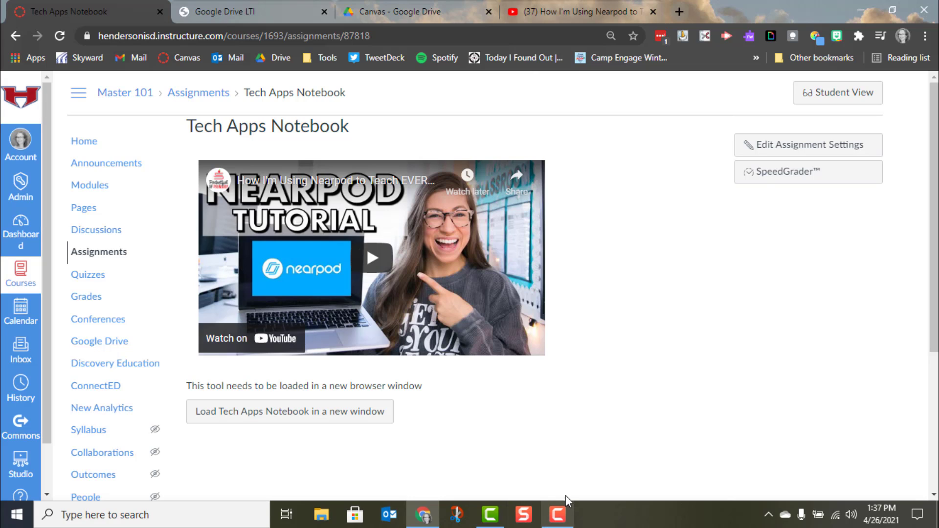
click(556, 513)
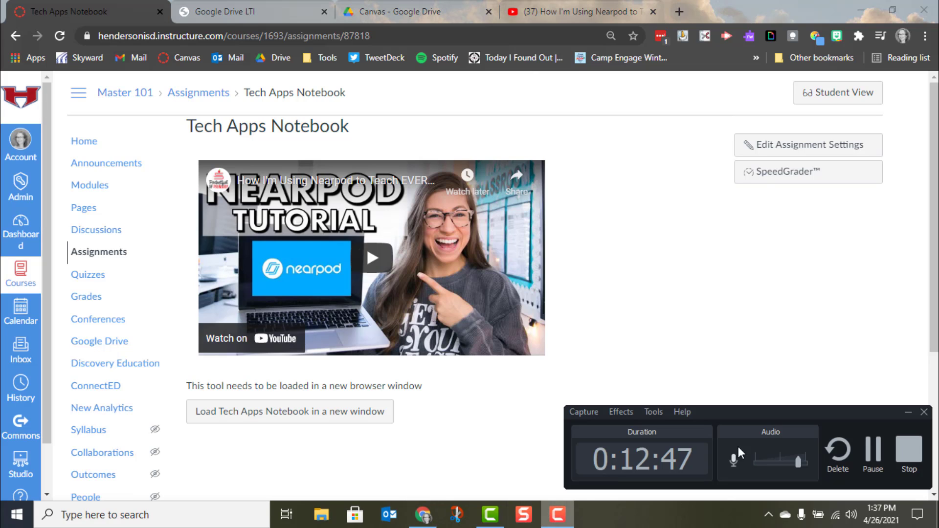
click(909, 450)
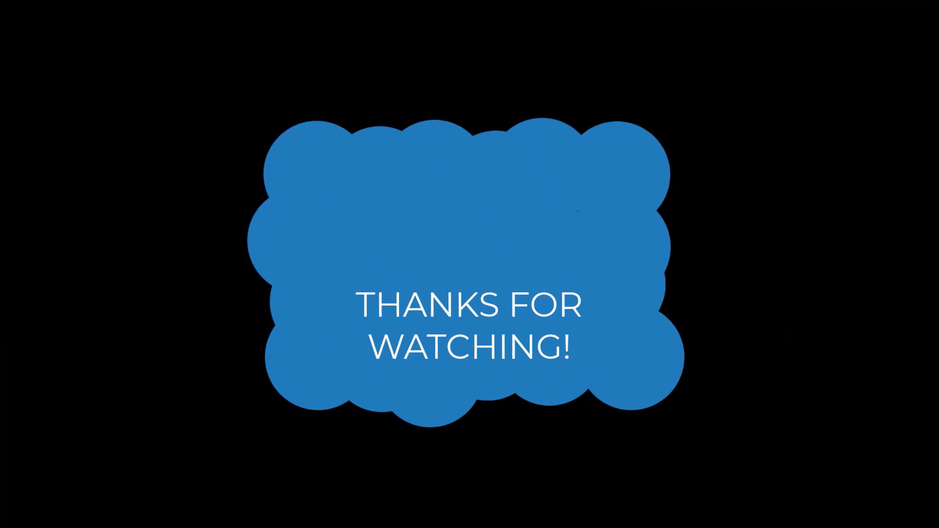